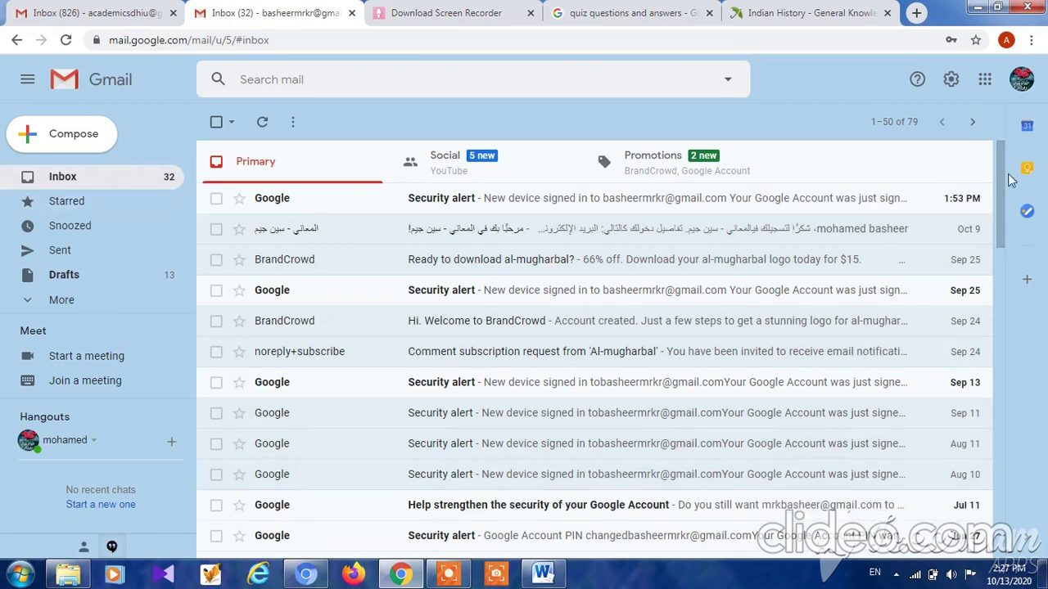
# Go from Gmail to Google Drive and create a new blank Google Forms form
pyautogui.click(984, 80)
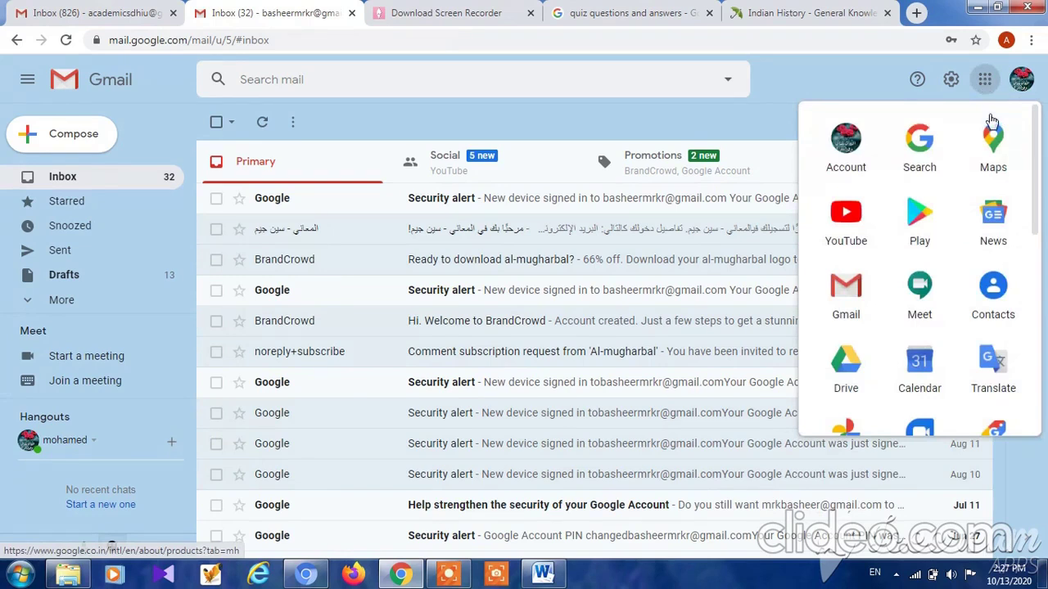
pyautogui.click(860, 365)
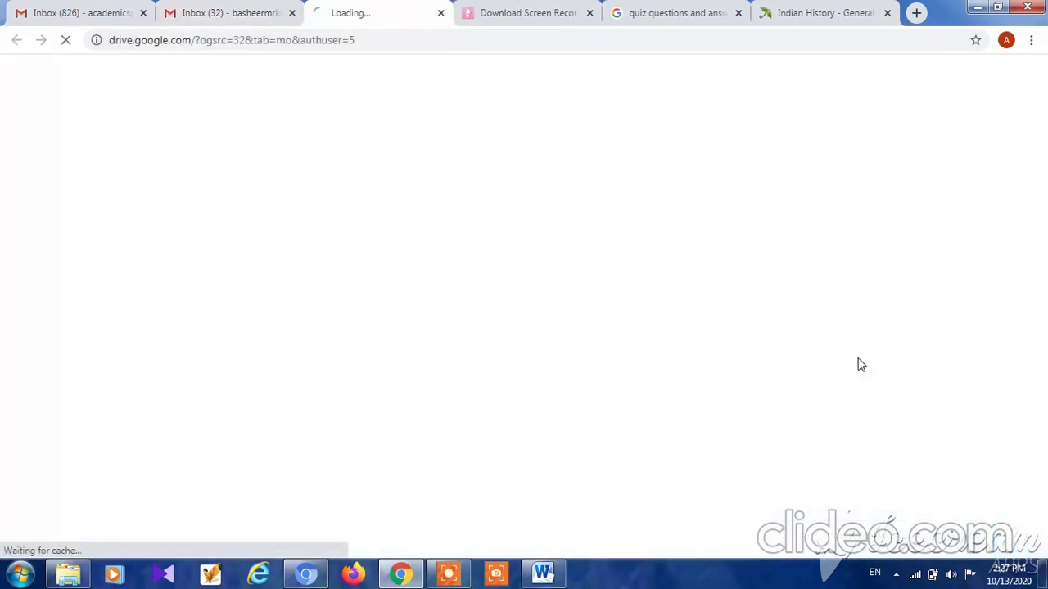
pyautogui.click(55, 136)
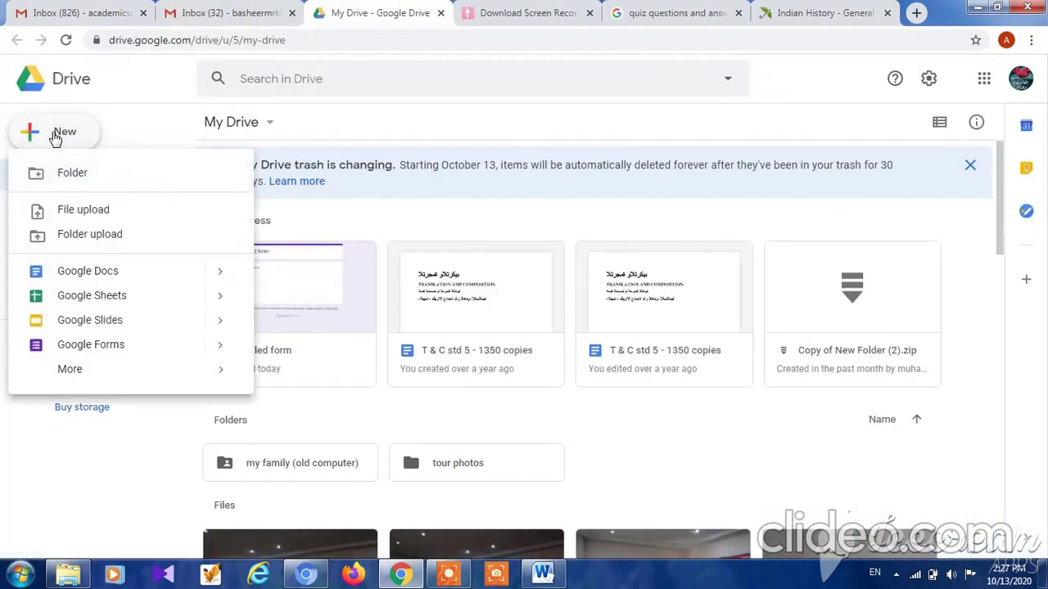
pyautogui.click(89, 347)
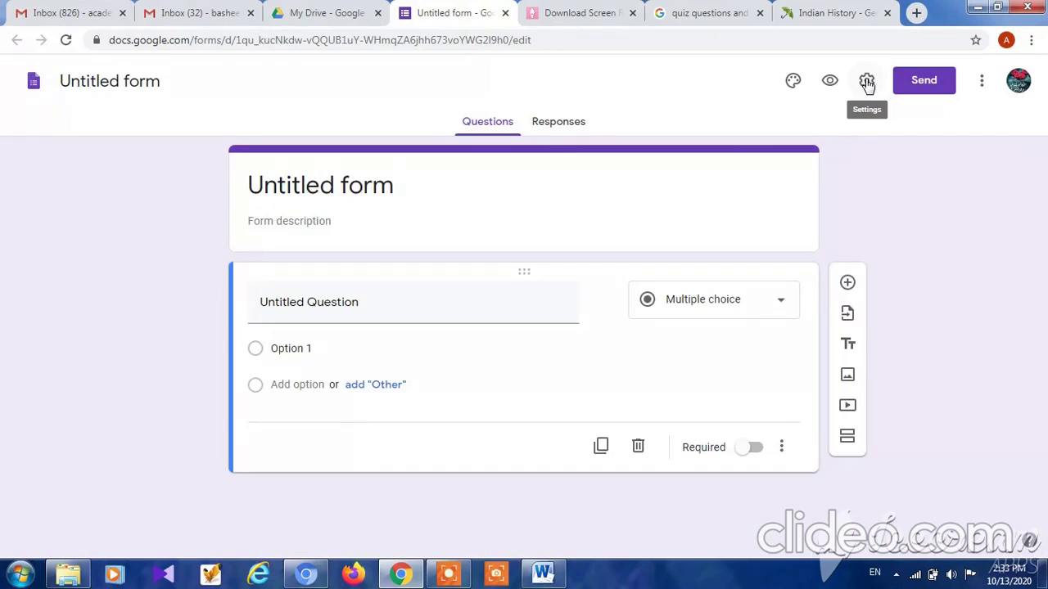
# In the form's settings, limit respondents to 1 response and turn on shuffled question order
pyautogui.click(867, 83)
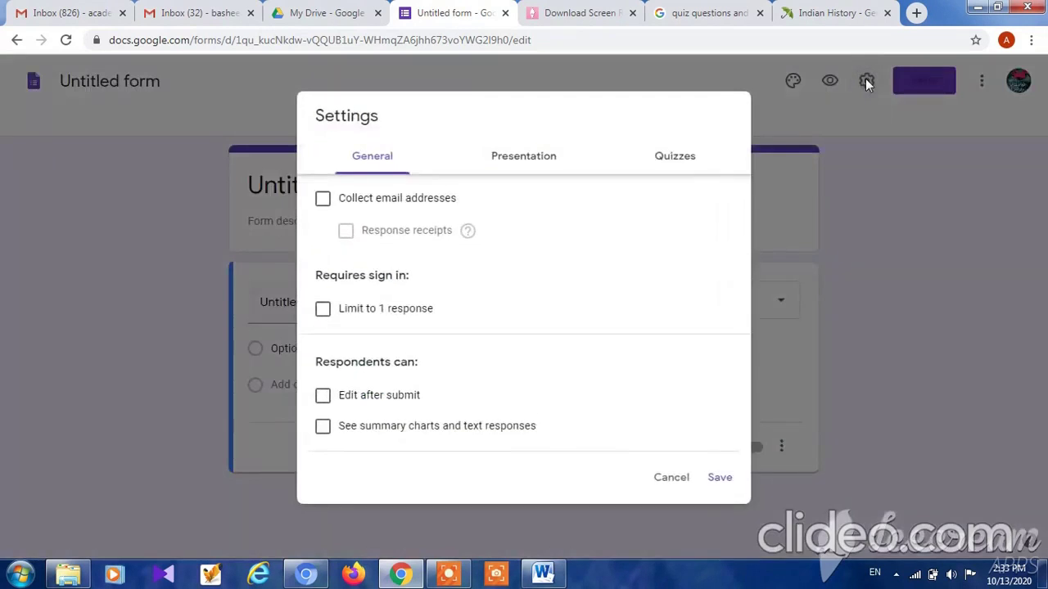
pyautogui.click(356, 314)
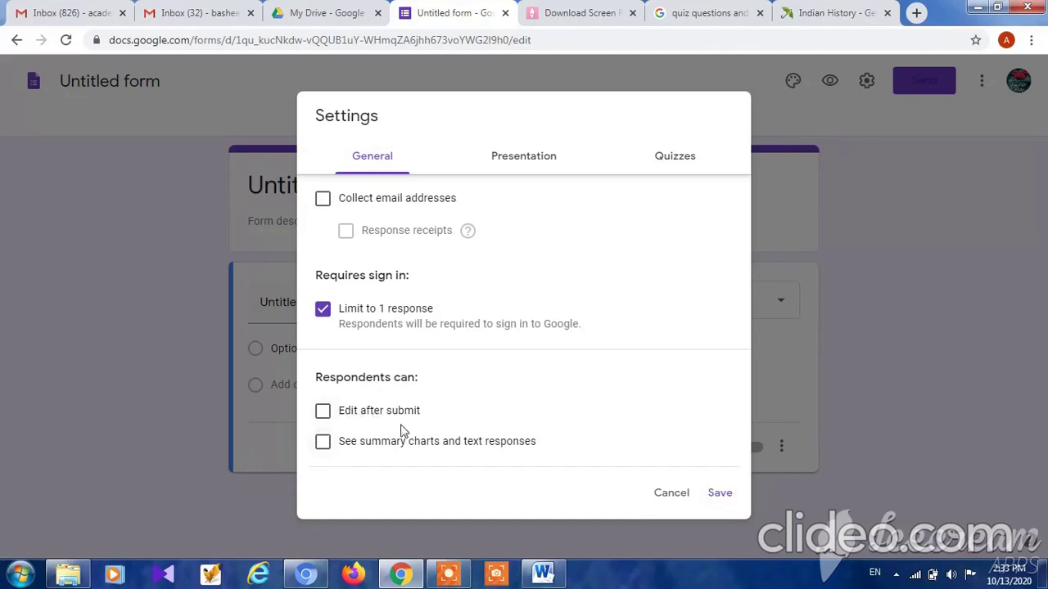
pyautogui.click(520, 165)
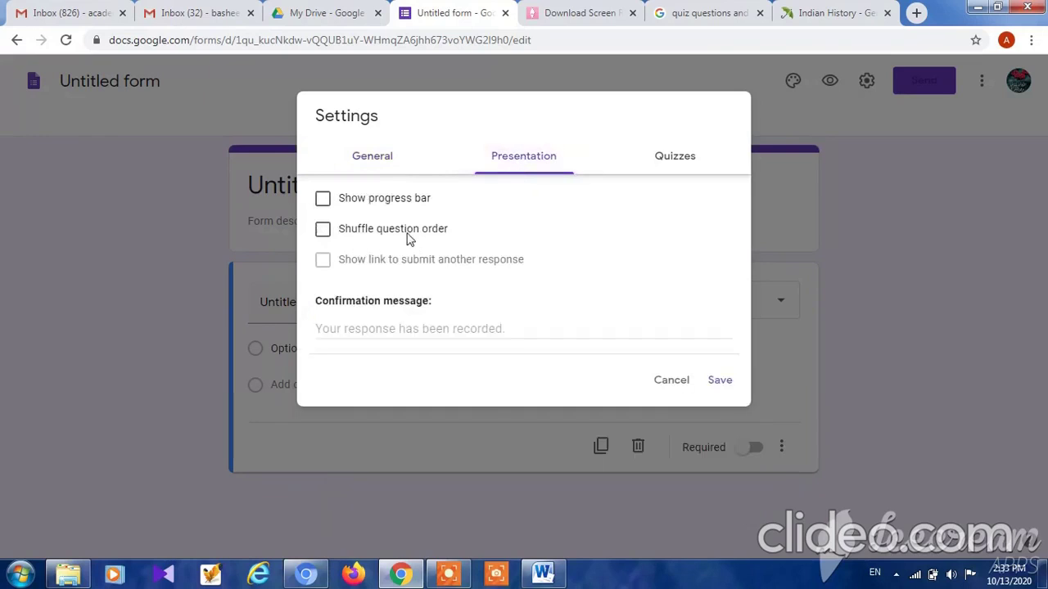
pyautogui.click(365, 233)
# Make the form a quiz, hide missed questions, correct answers and point values from respondents, and save the settings
pyautogui.click(660, 164)
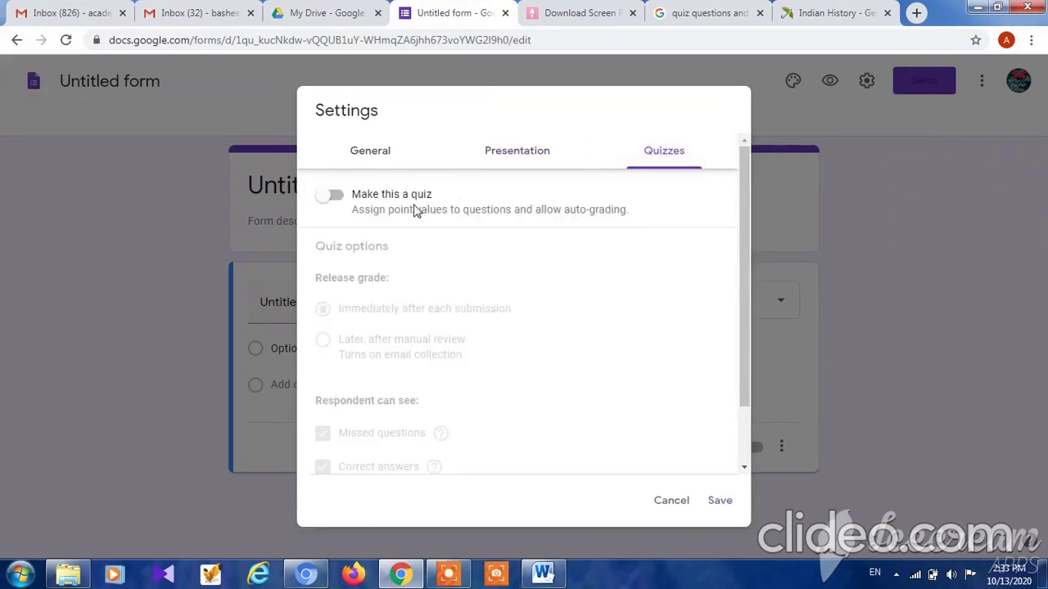
pyautogui.click(342, 201)
pyautogui.scroll(-2, 561, 292)
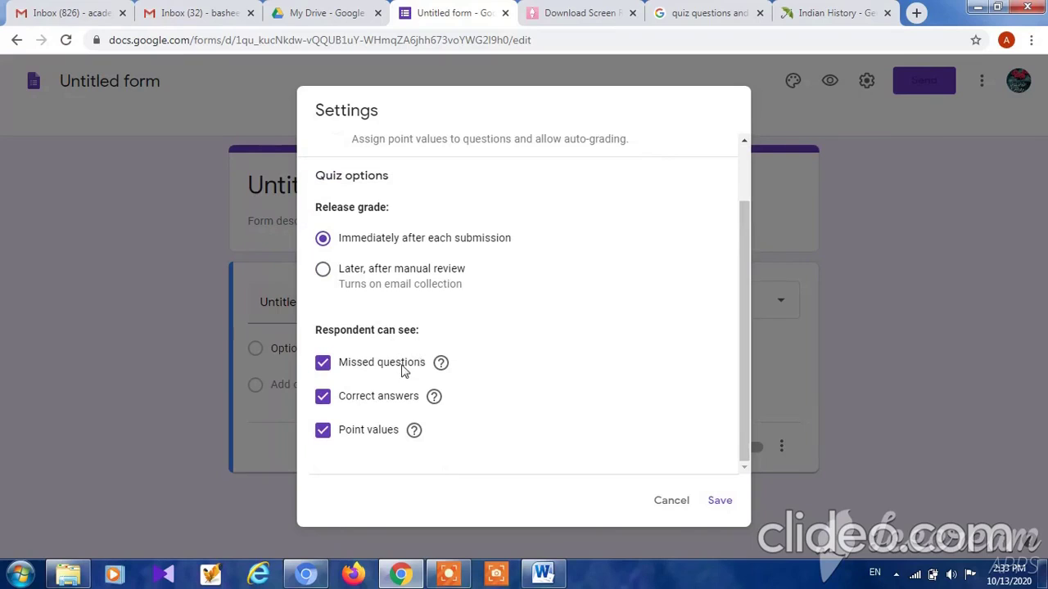
pyautogui.click(402, 368)
pyautogui.click(395, 401)
pyautogui.click(375, 430)
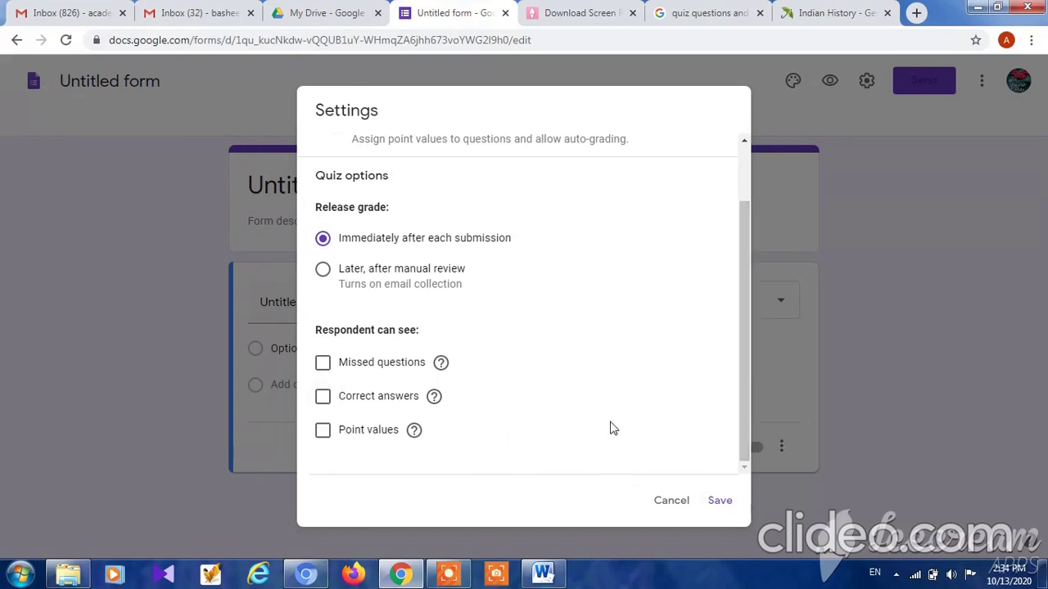
pyautogui.click(722, 502)
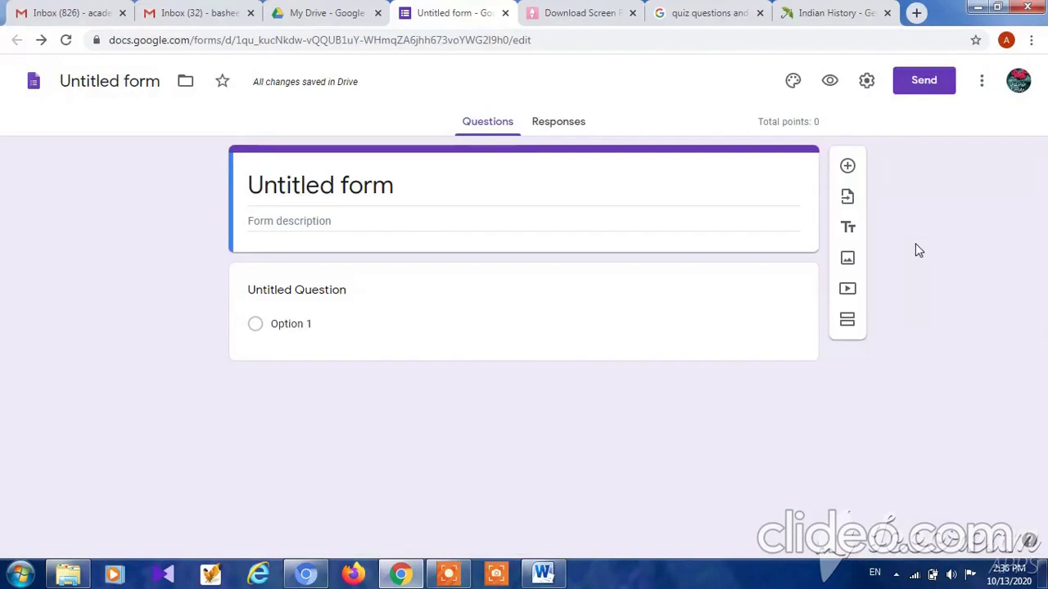
# Title the form "Social Studies – Secondary third year, DHIU"
pyautogui.click(459, 187)
pyautogui.write('Social Studies – Secondary third year, DHIU')
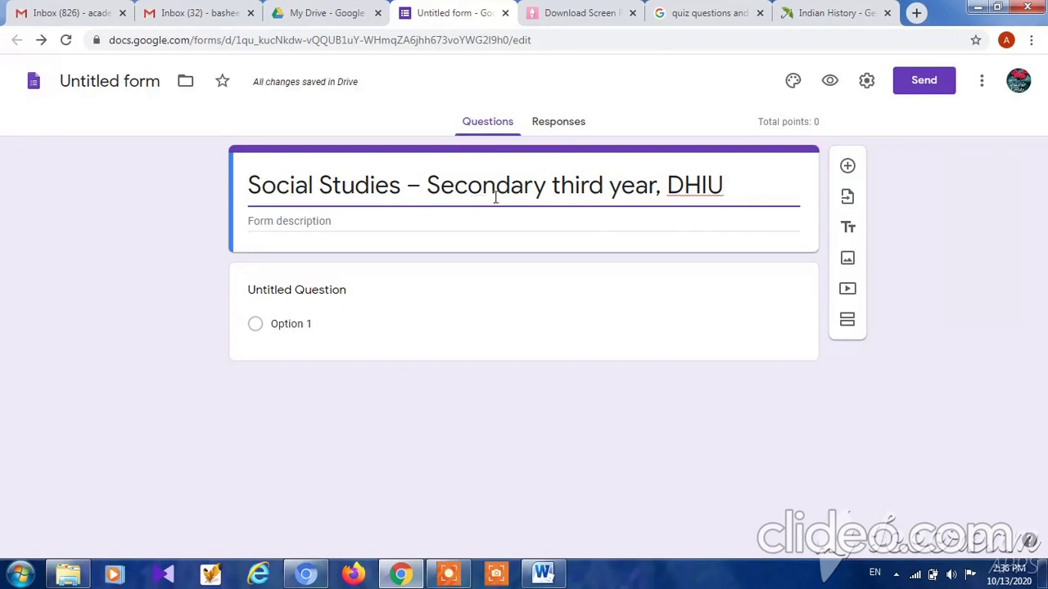
pyautogui.click(652, 217)
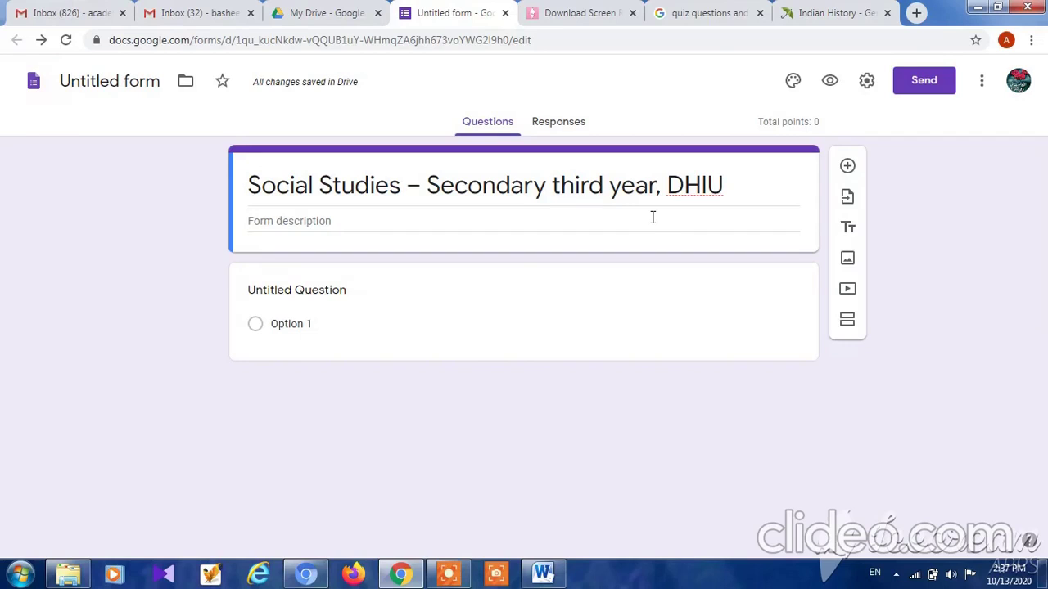
# Turn the untitled question into a required short-answer question named "Name of the Student"
pyautogui.click(356, 298)
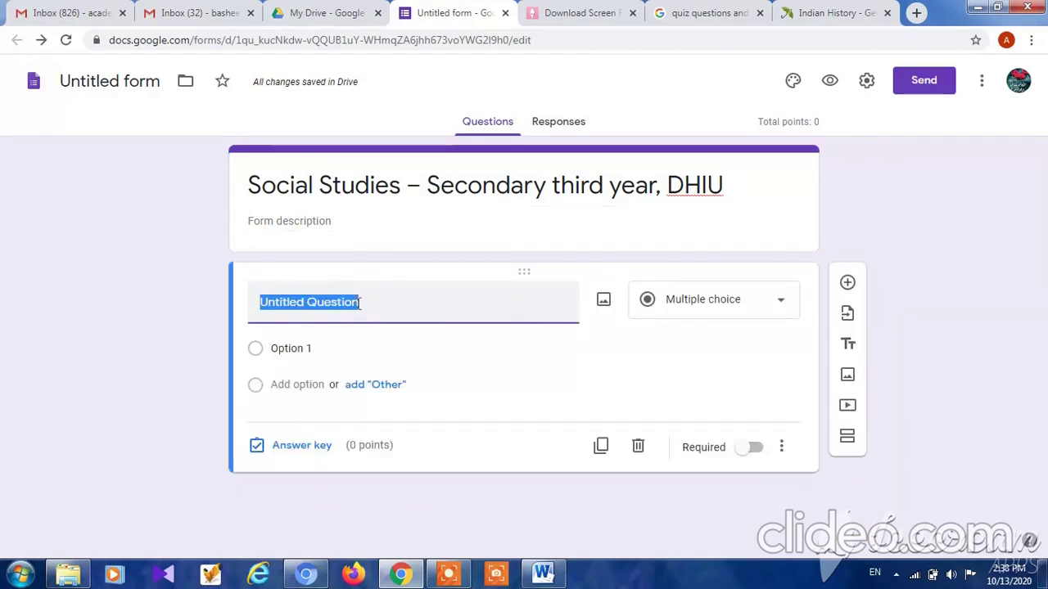
pyautogui.write('Name of the Student')
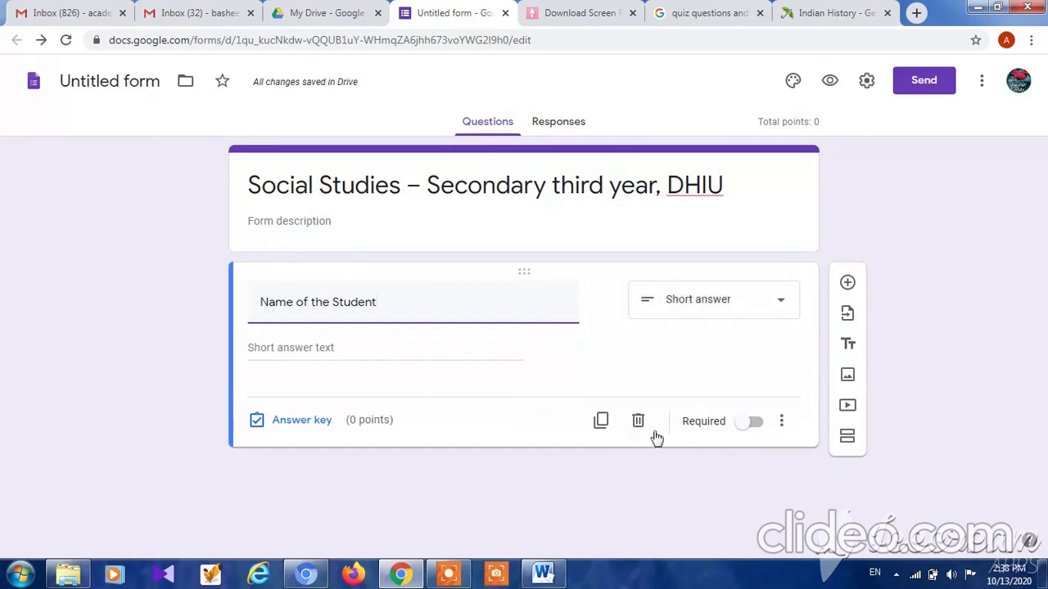
pyautogui.click(750, 424)
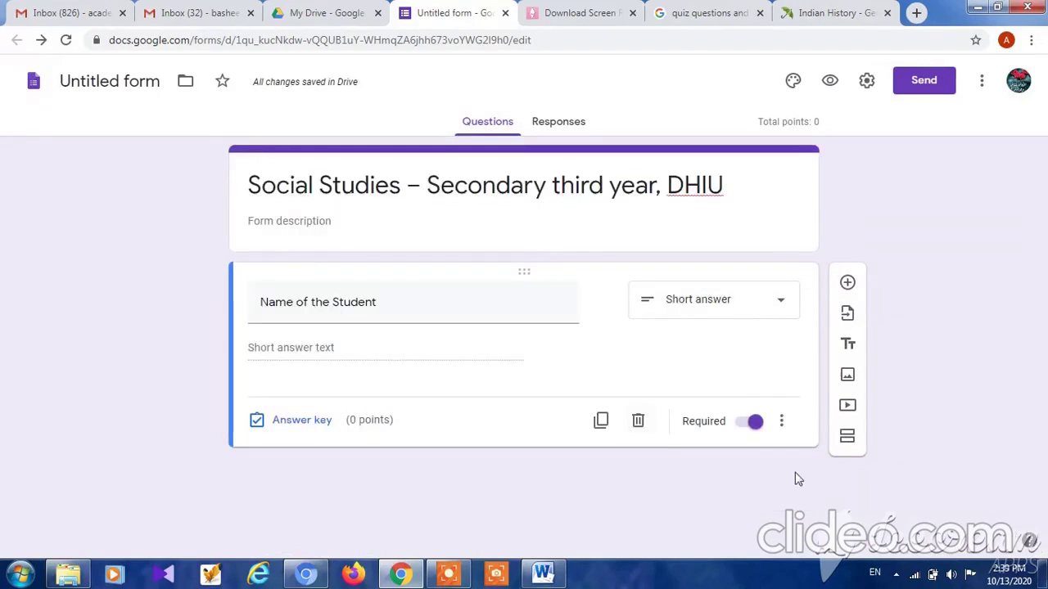
# Add a required short-answer question named "NO" with response validation set to Number, Is number
pyautogui.click(848, 283)
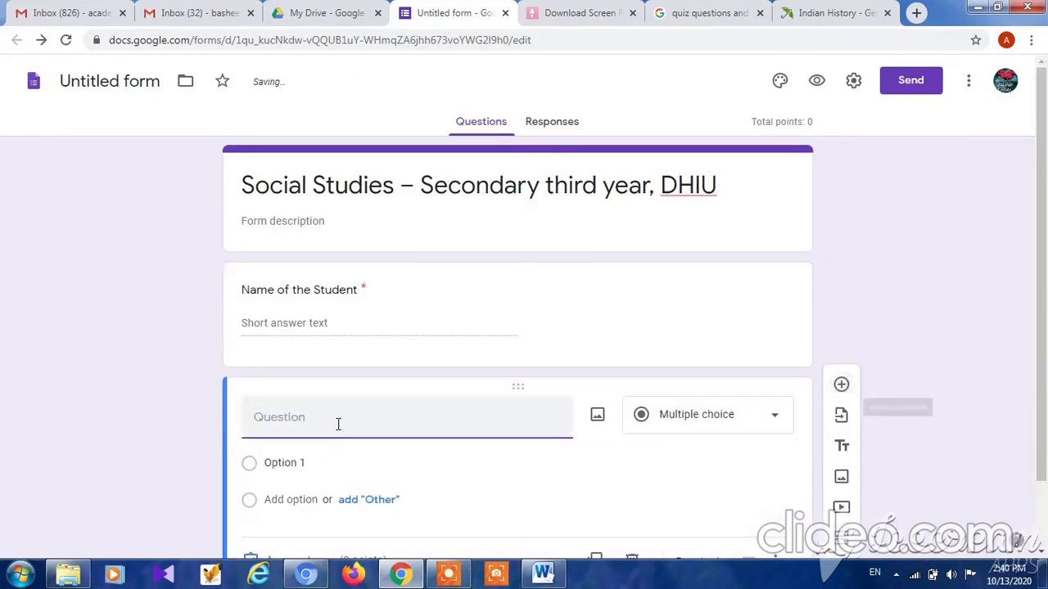
pyautogui.write('NO')
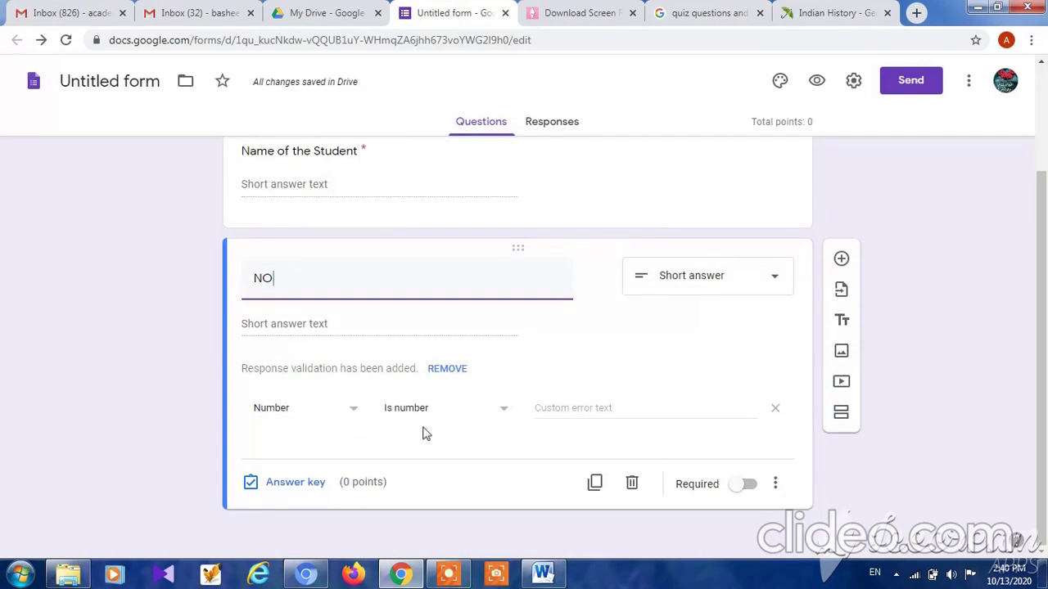
pyautogui.click(750, 485)
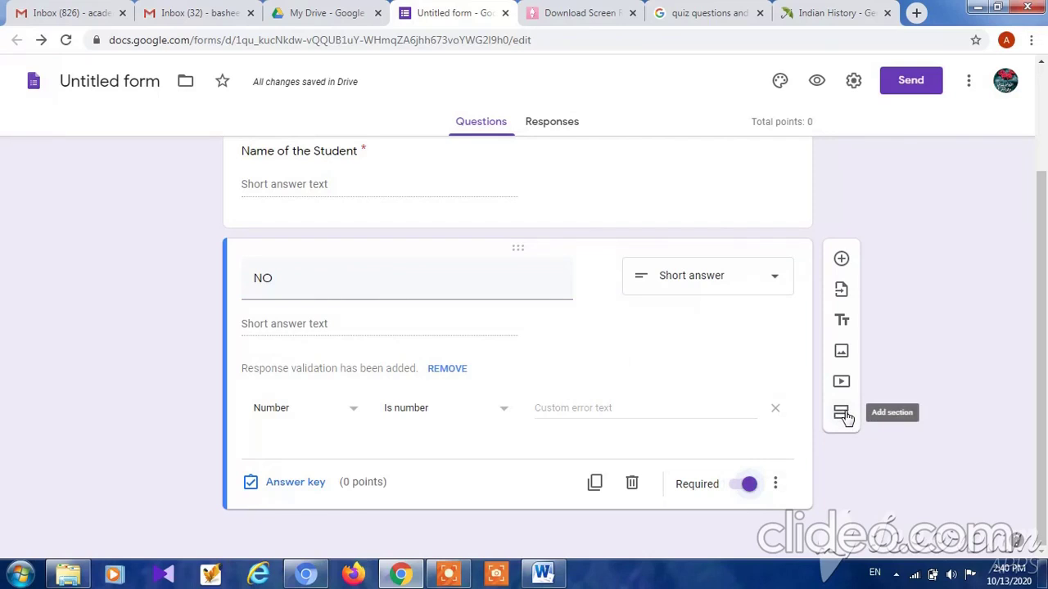
# Add a new section after the student detail questions and title it "Questions"
pyautogui.click(843, 415)
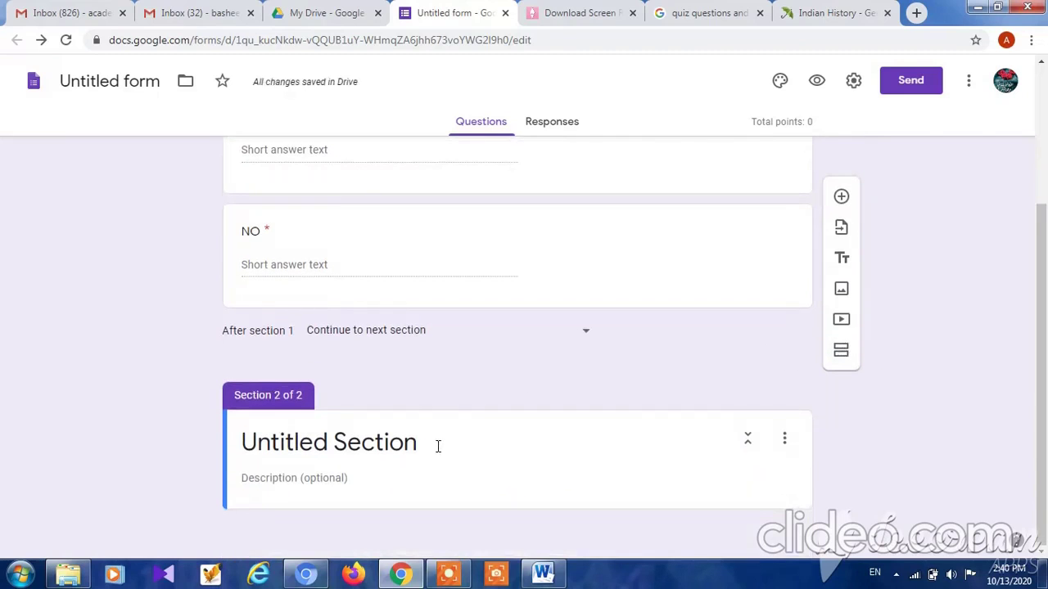
pyautogui.click(438, 446)
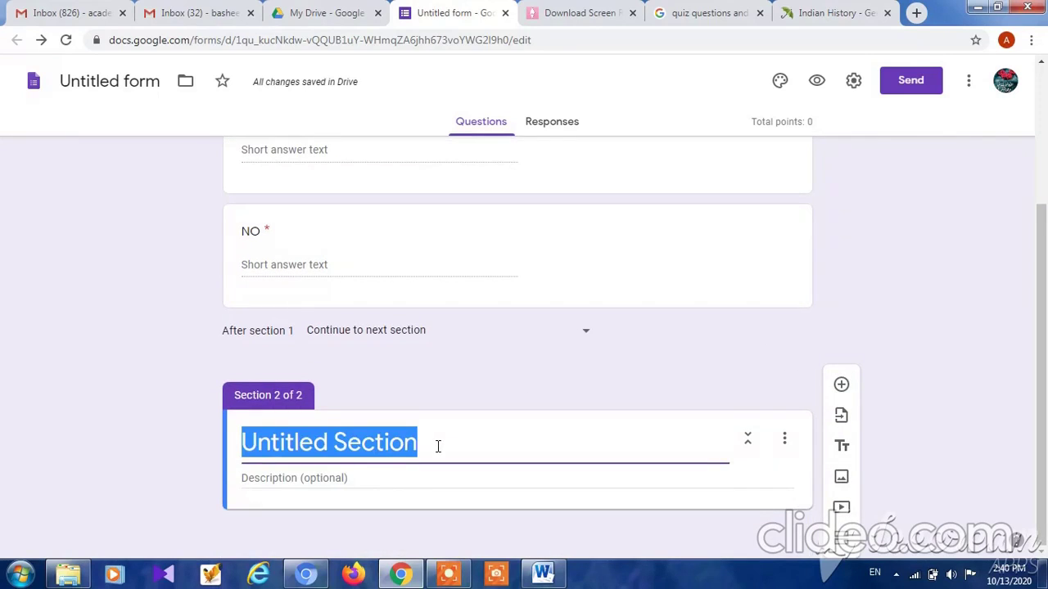
pyautogui.write('Q')
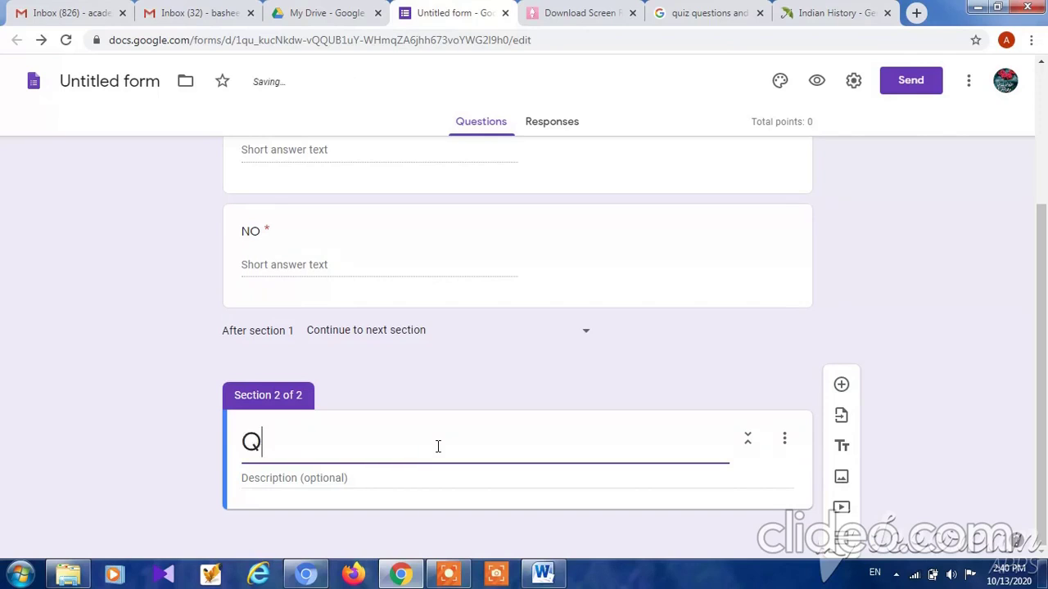
pyautogui.write('uestions')
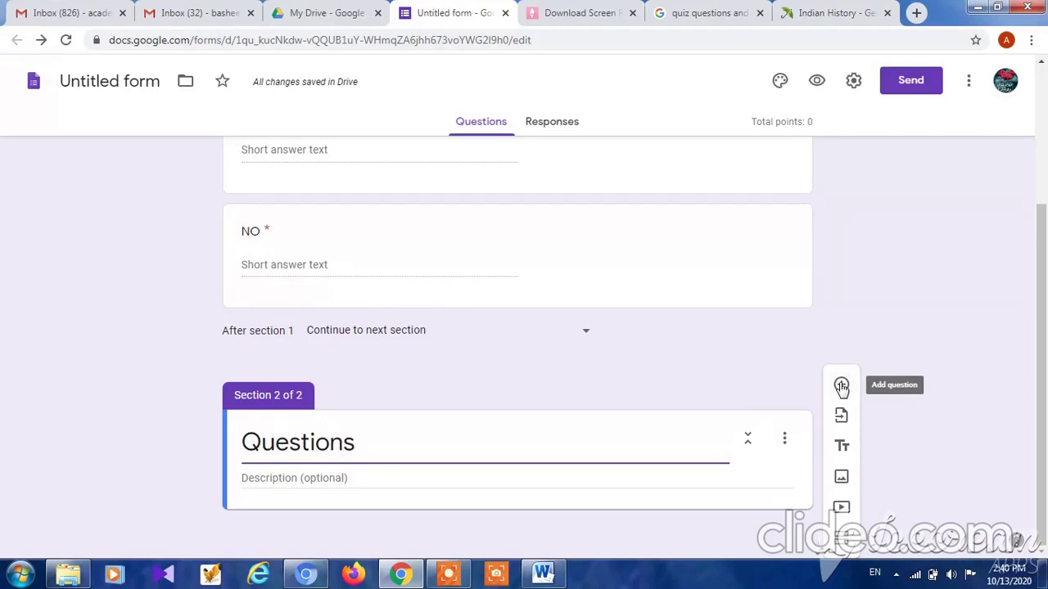
# Add the multiple-choice question "The Battle of Plassey was fought in" with options 1757, 1782, 1748 and 1764
pyautogui.click(842, 387)
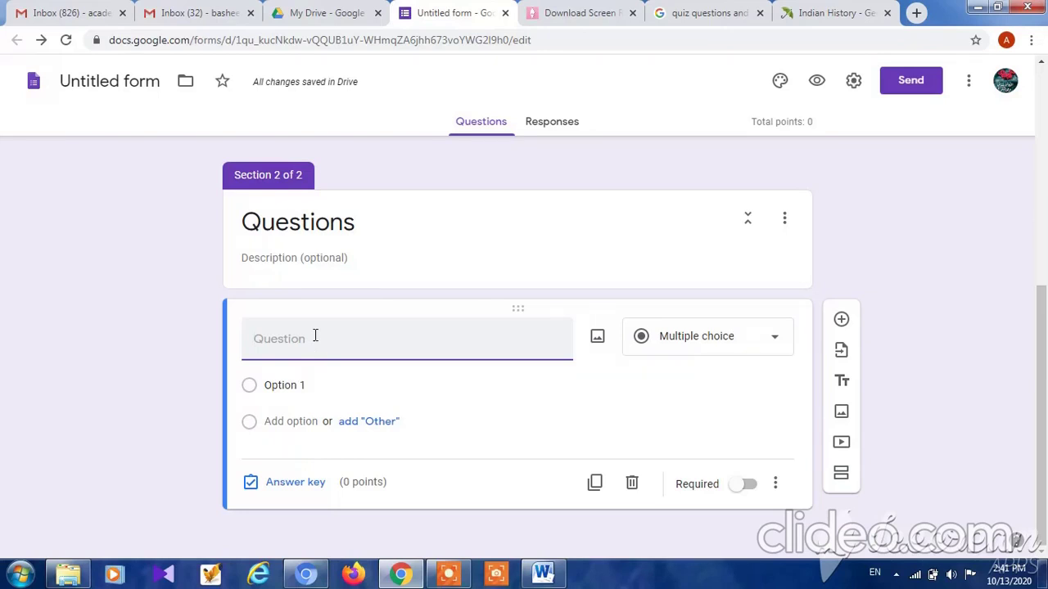
pyautogui.write('The Battle of Plassey was fought in')
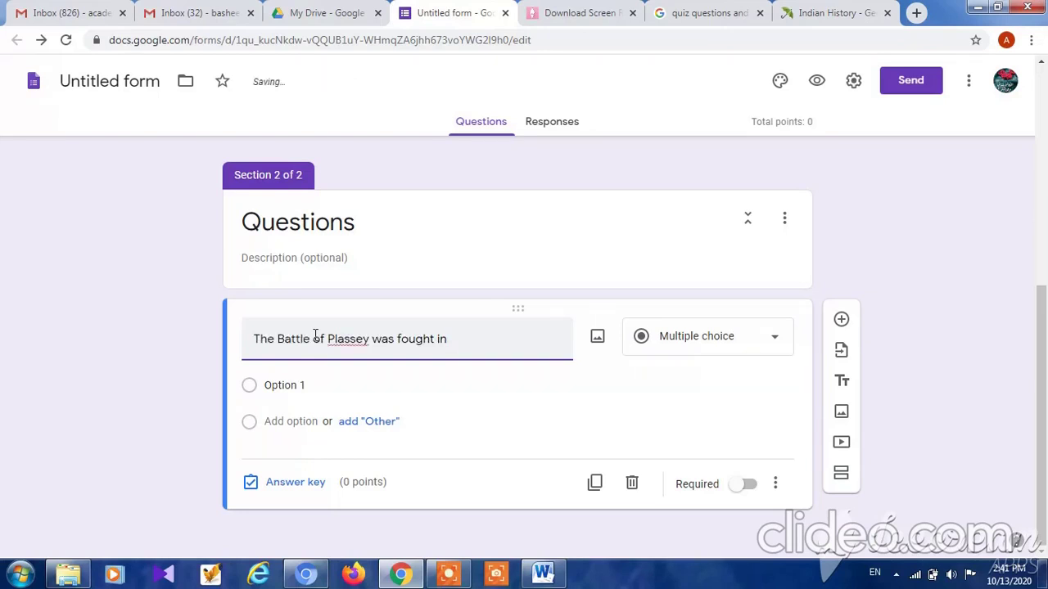
pyautogui.click(711, 350)
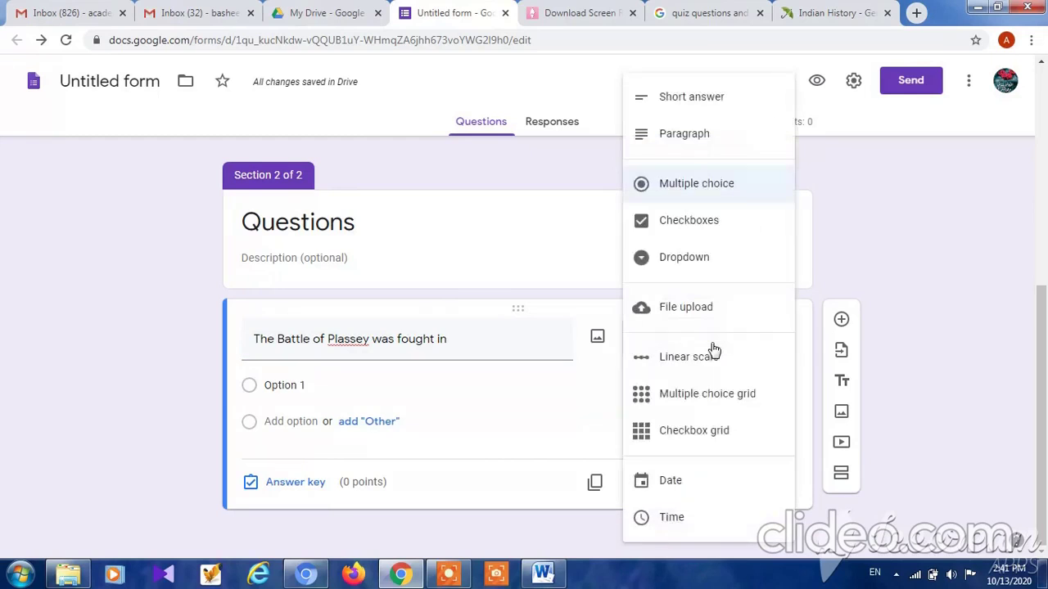
pyautogui.click(720, 189)
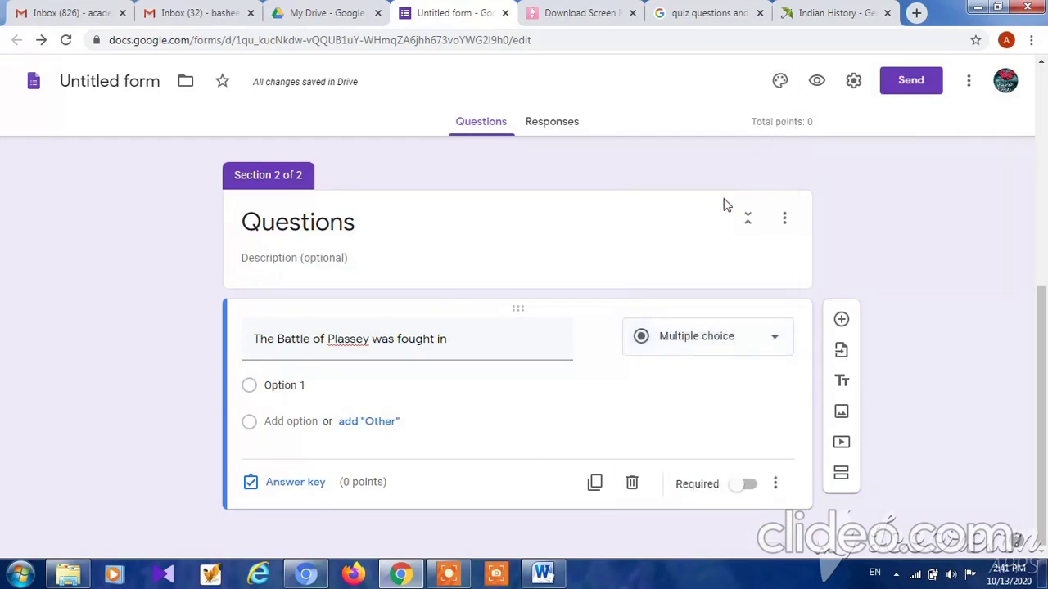
pyautogui.click(339, 391)
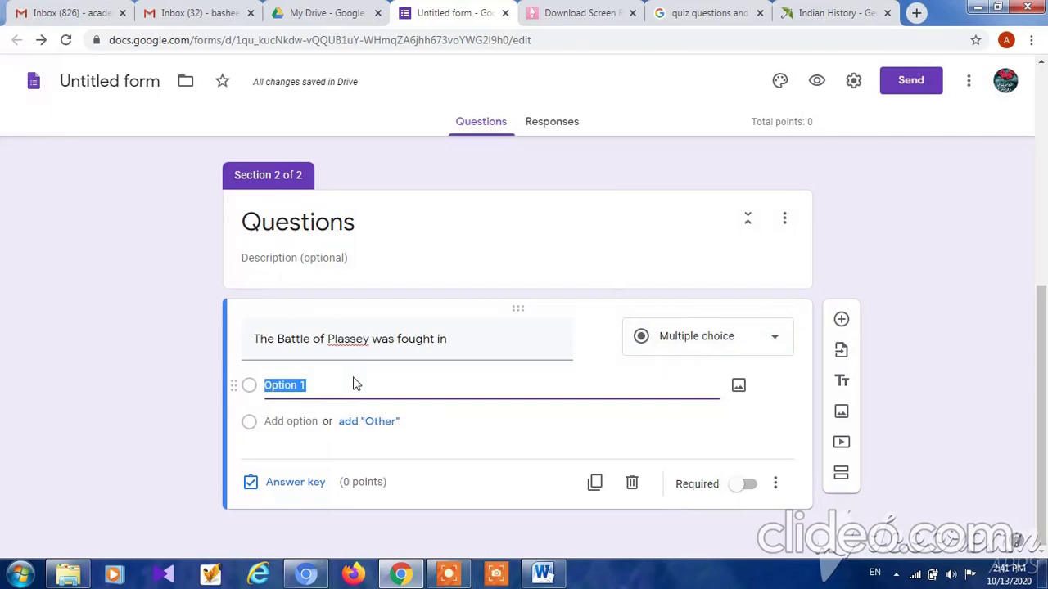
pyautogui.hotkey('ctrl', 'v')
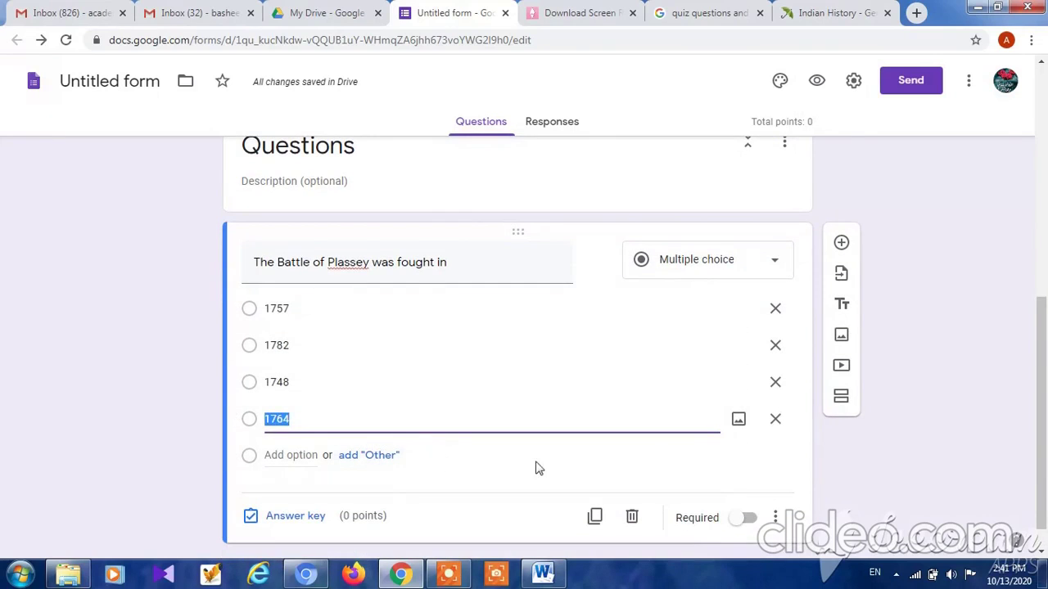
# Set the Battle of Plassey question's answer key to 1757, worth 1 point
pyautogui.scroll(-1, 686, 461)
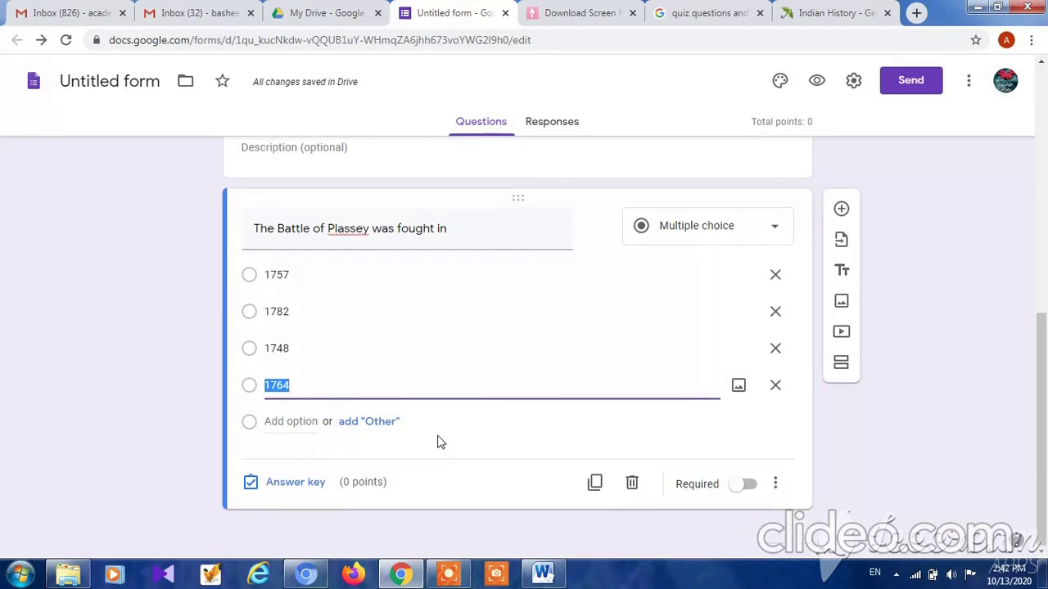
pyautogui.click(306, 488)
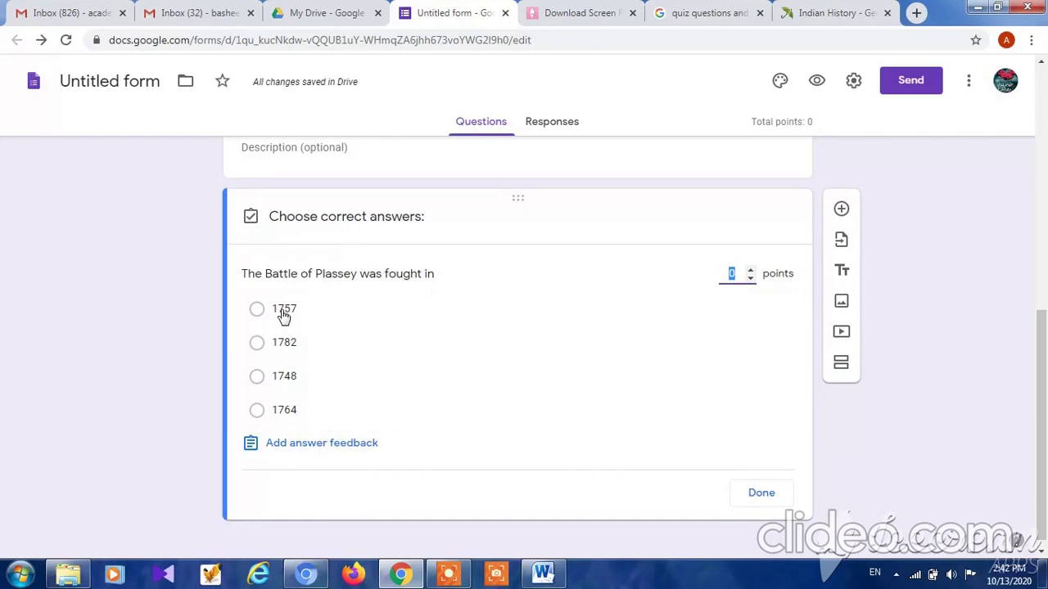
pyautogui.click(284, 316)
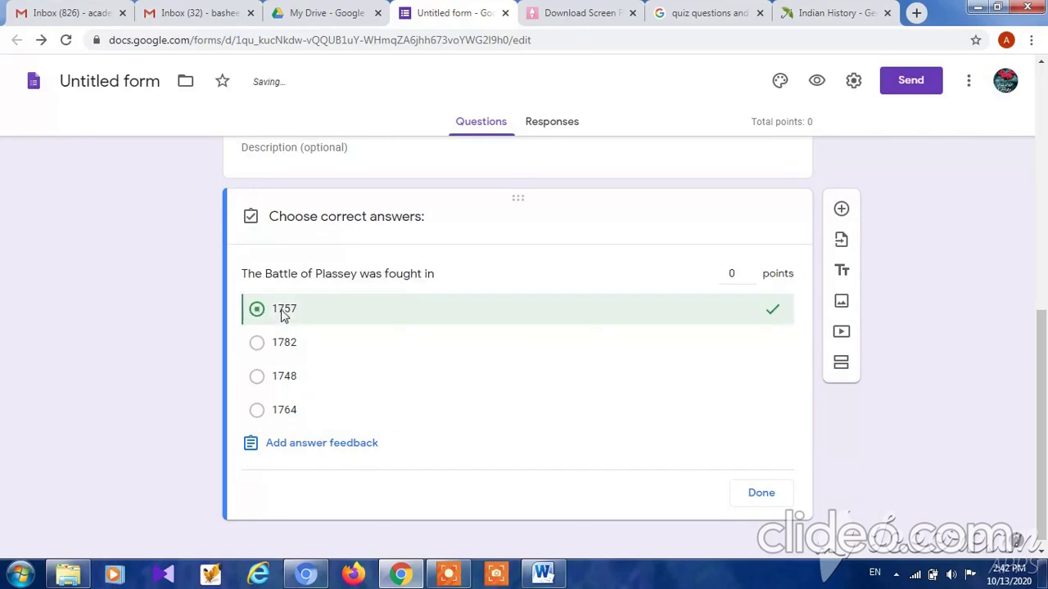
pyautogui.click(731, 275)
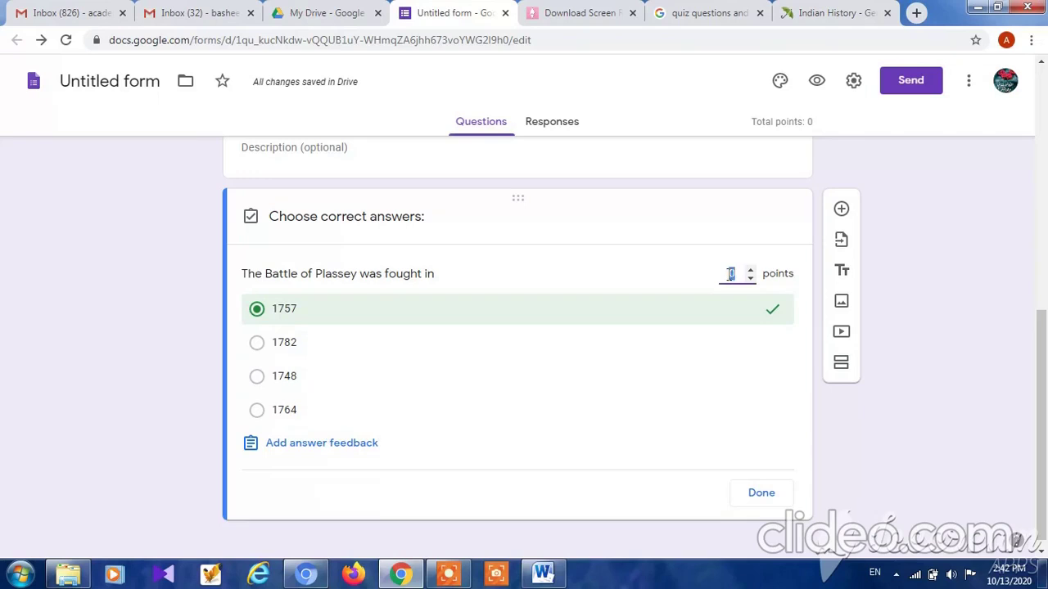
pyautogui.write('1')
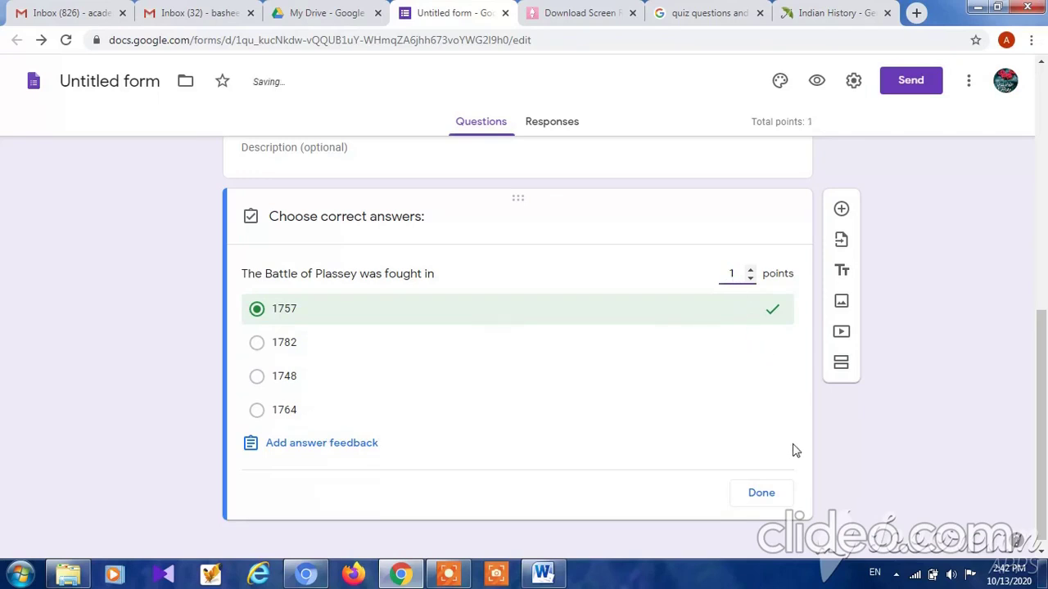
pyautogui.click(761, 495)
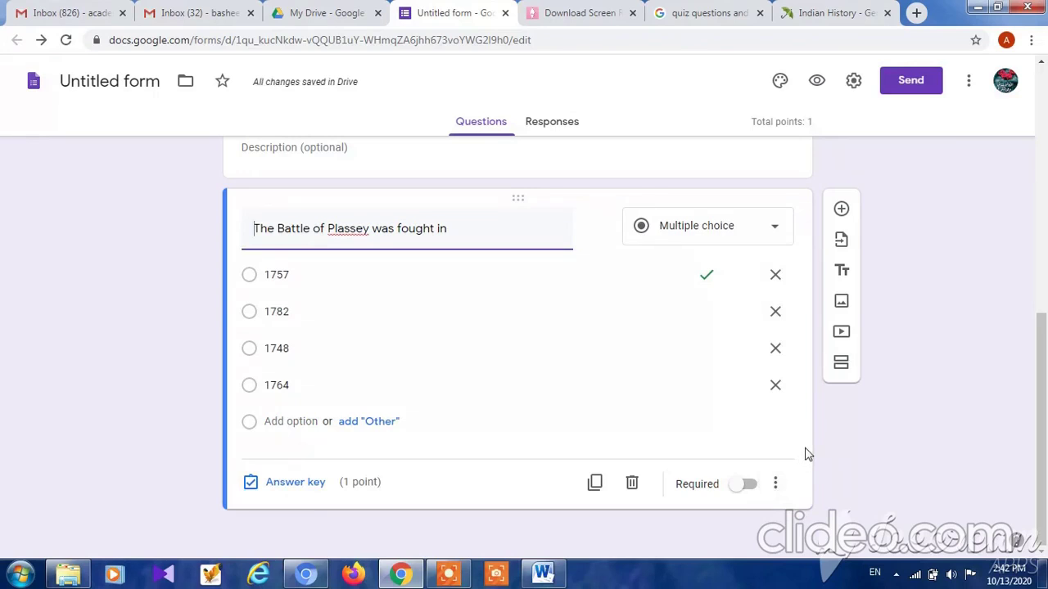
# Make the Battle of Plassey question required and add the multiple-choice question "Under Akbar, the Mir Bakshi was required to look after"
pyautogui.click(746, 485)
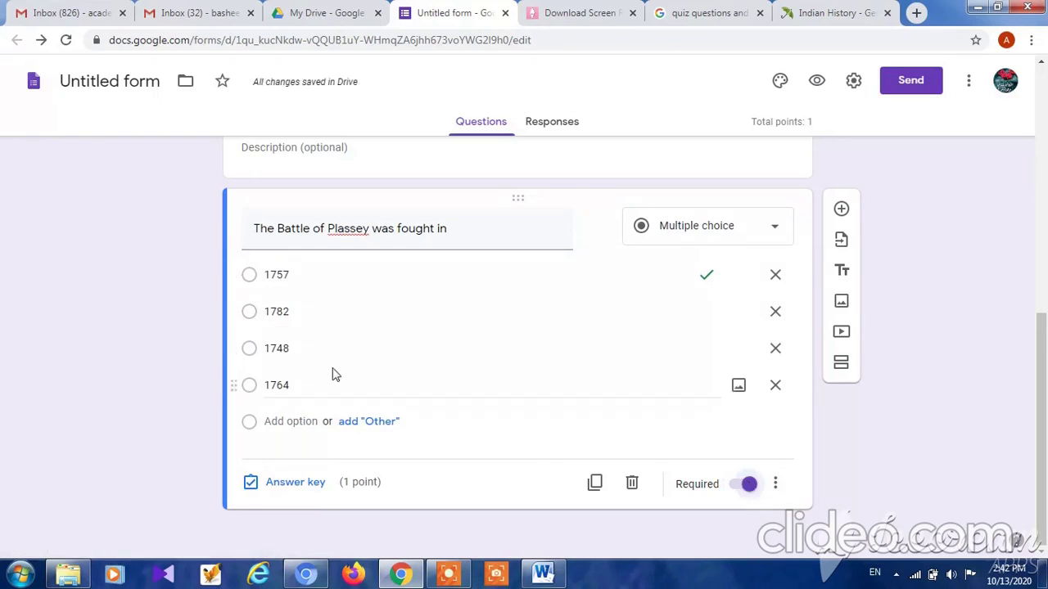
pyautogui.click(842, 210)
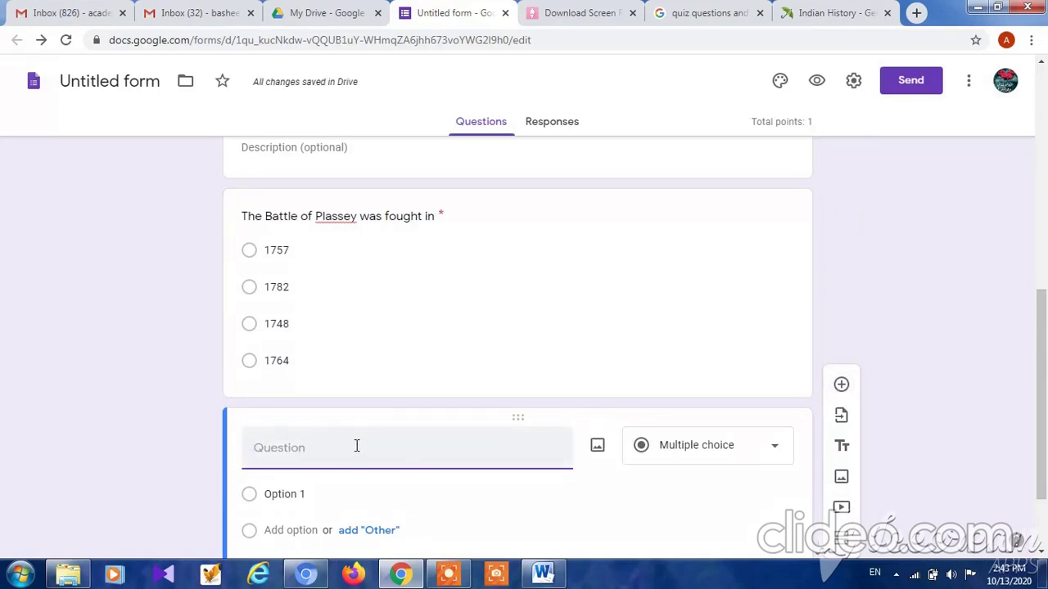
pyautogui.write('Under Akbar, the Mir Bakshi was required to look after')
pyautogui.scroll(-2, 381, 395)
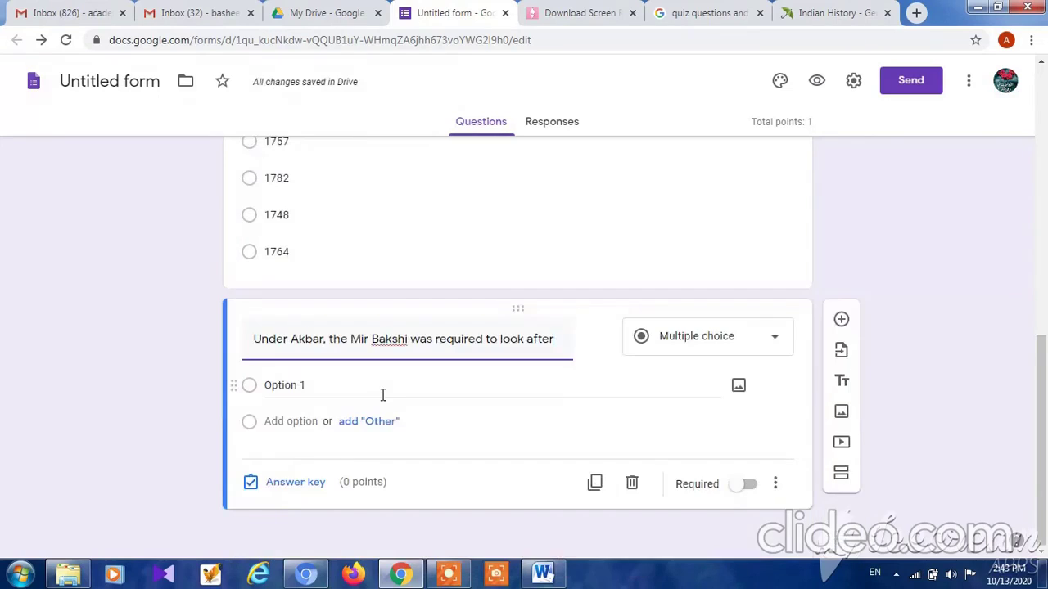
# Give the Mir Bakshi question the options the state treasury, the royal household, military affairs and the land revenue system
pyautogui.click(382, 389)
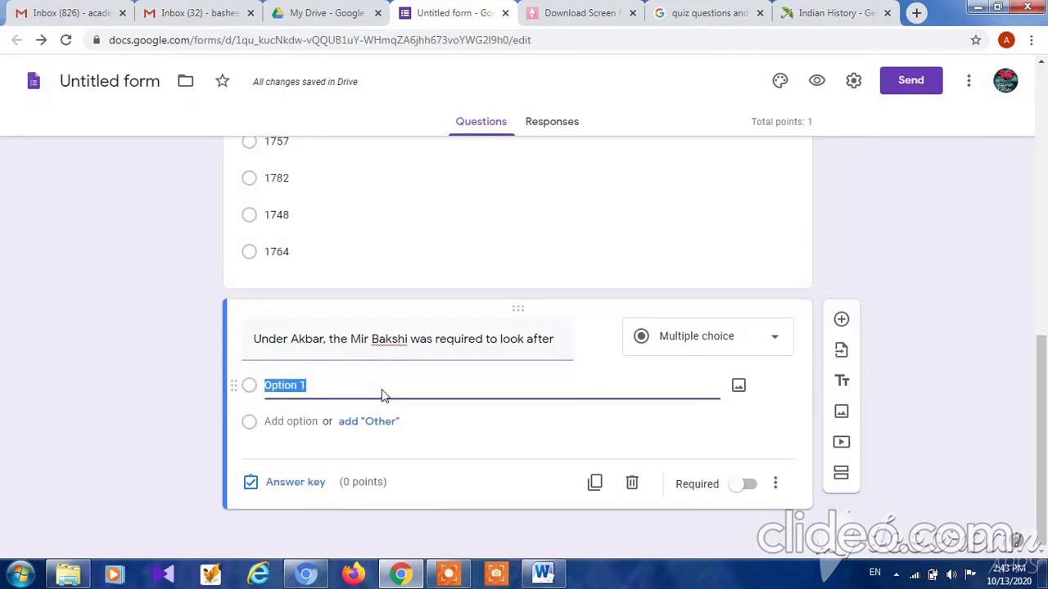
pyautogui.write('the state treasury the royal household military affairs the land revenue system')
pyautogui.scroll(-2, 767, 401)
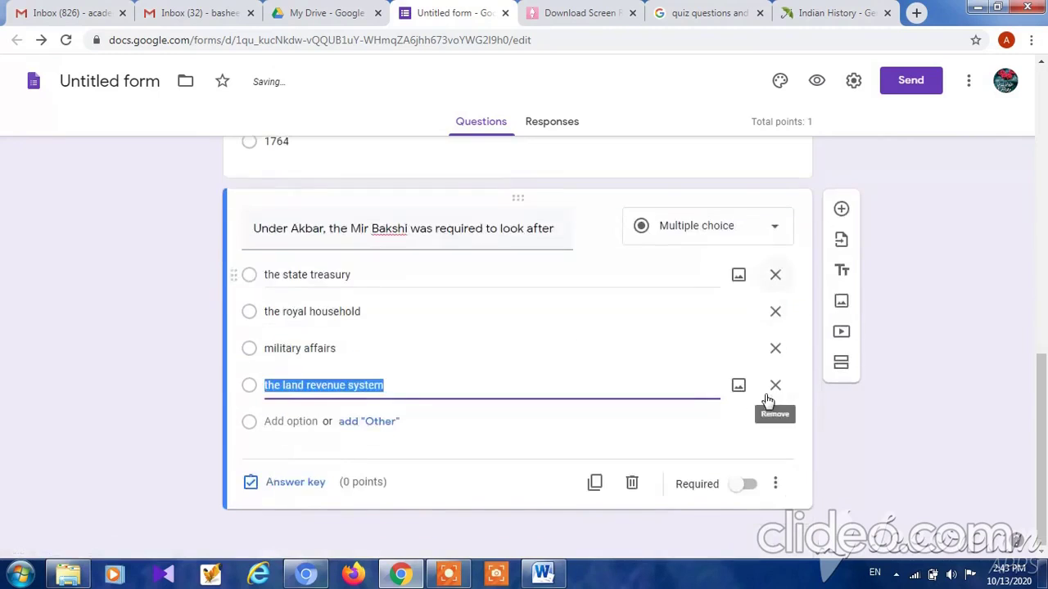
# Set the Mir Bakshi question's answer key to military affairs, worth 1 point
pyautogui.click(295, 483)
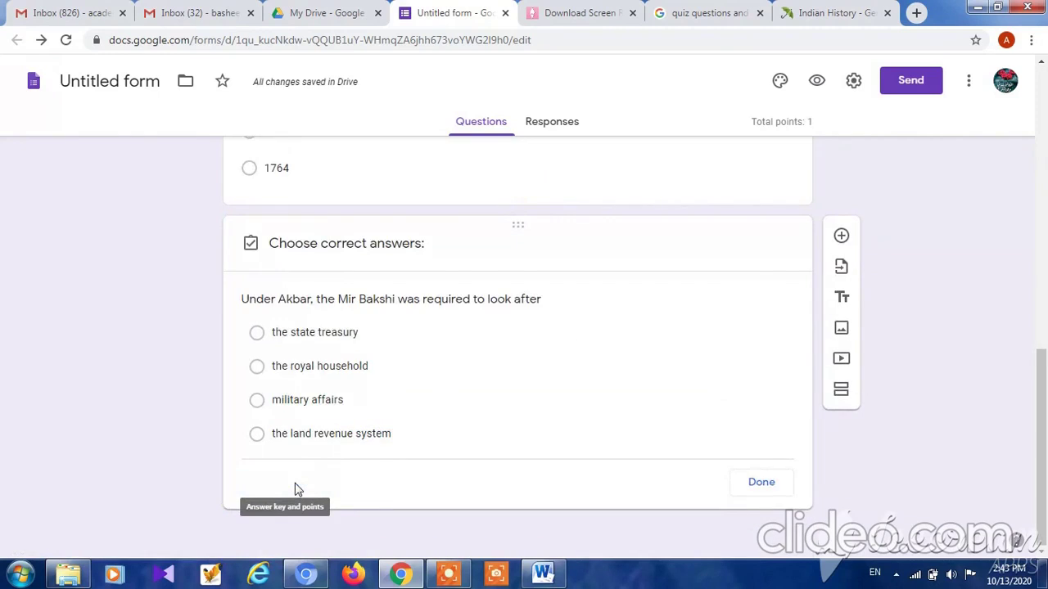
pyautogui.click(320, 383)
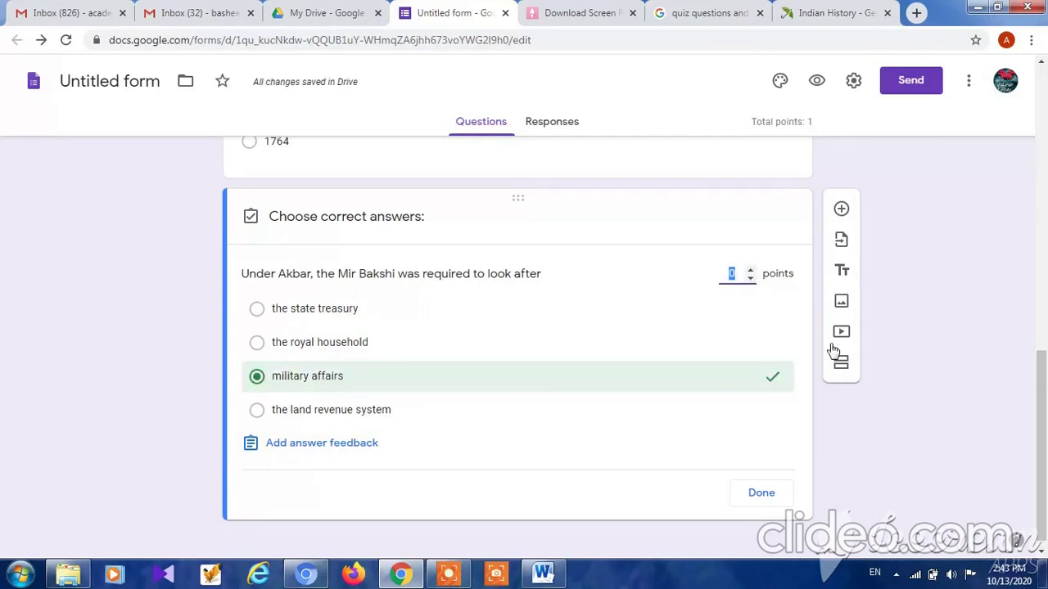
pyautogui.write('1')
pyautogui.click(761, 493)
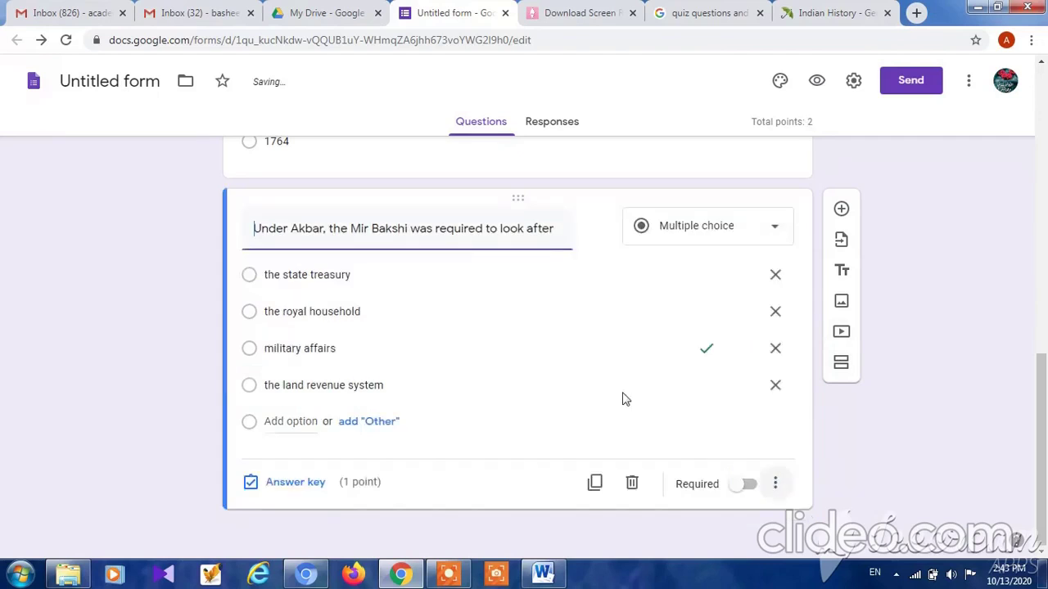
# Make the Mir Bakshi question required and have its option order shuffled
pyautogui.click(747, 485)
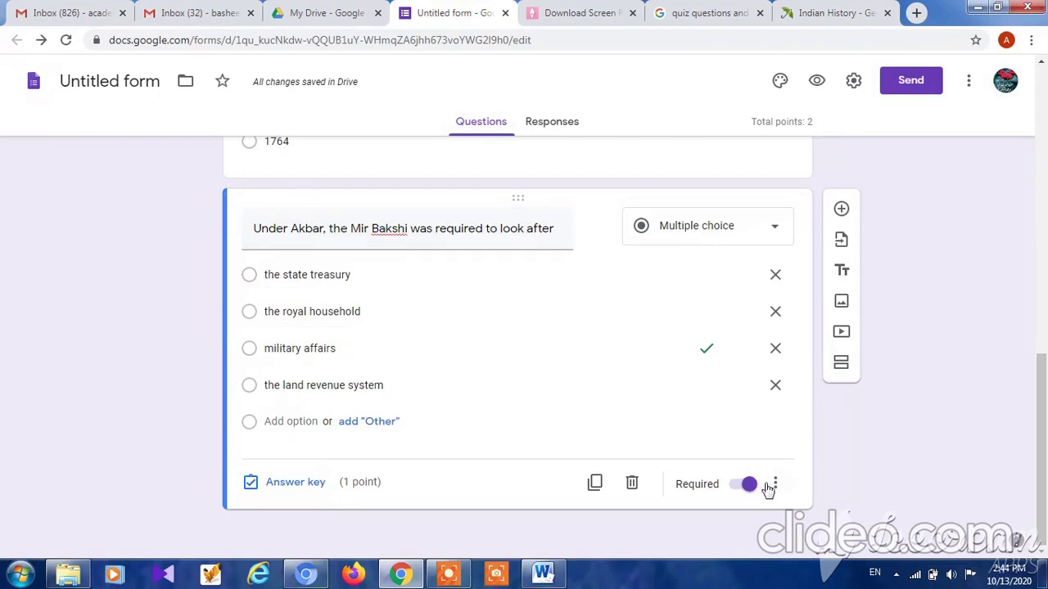
pyautogui.click(774, 485)
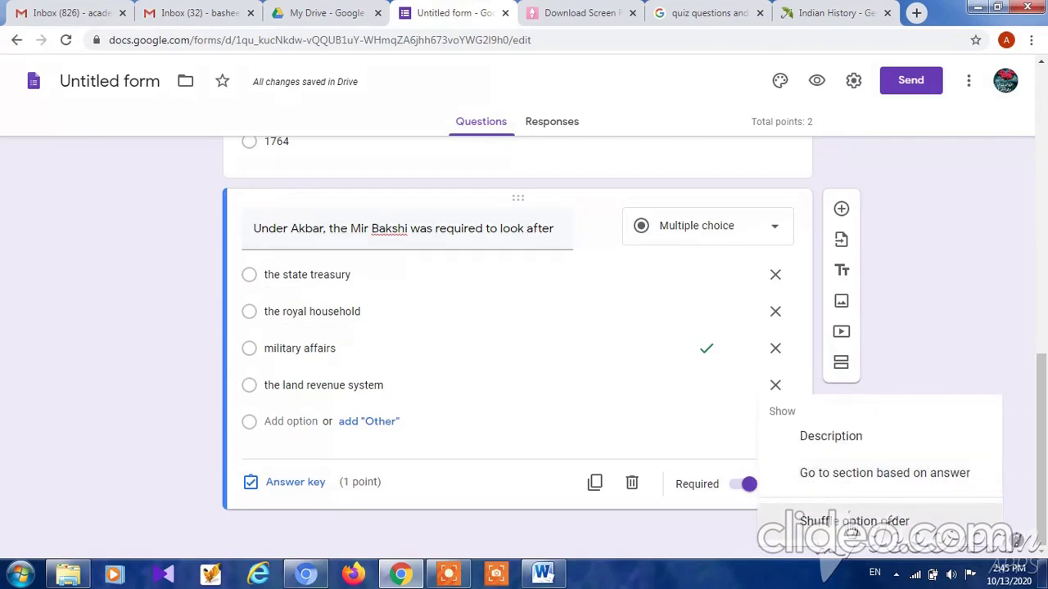
pyautogui.click(851, 528)
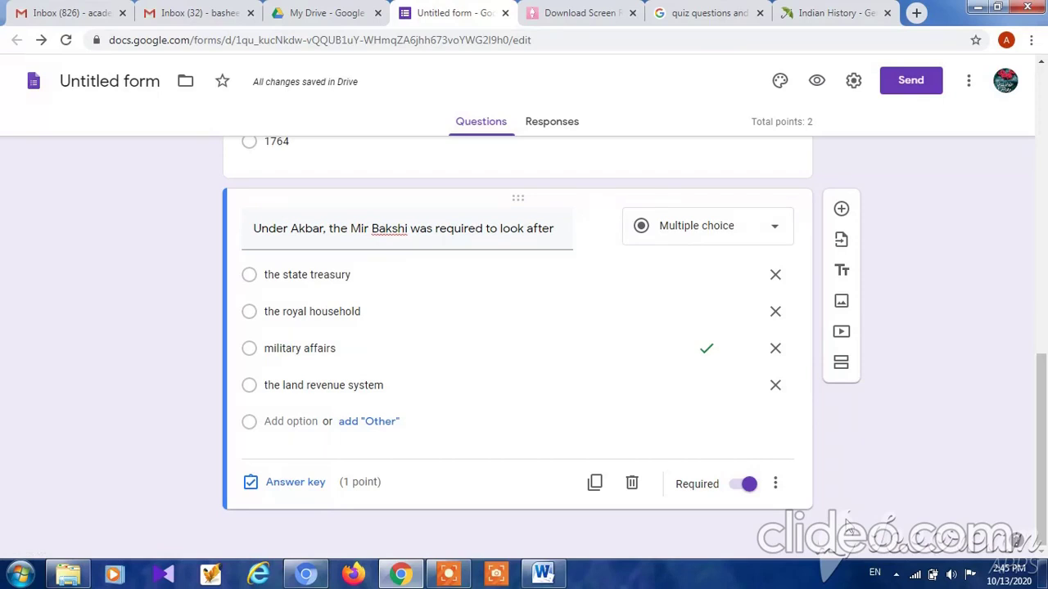
# Stop the form from accepting responses and switch response acceptance back on
pyautogui.click(556, 125)
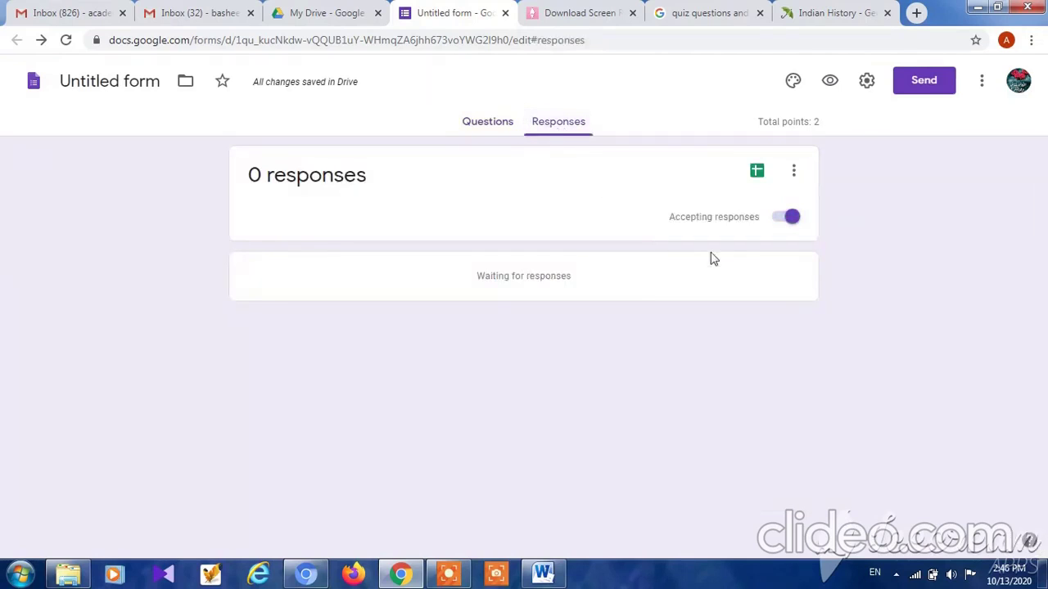
pyautogui.click(787, 221)
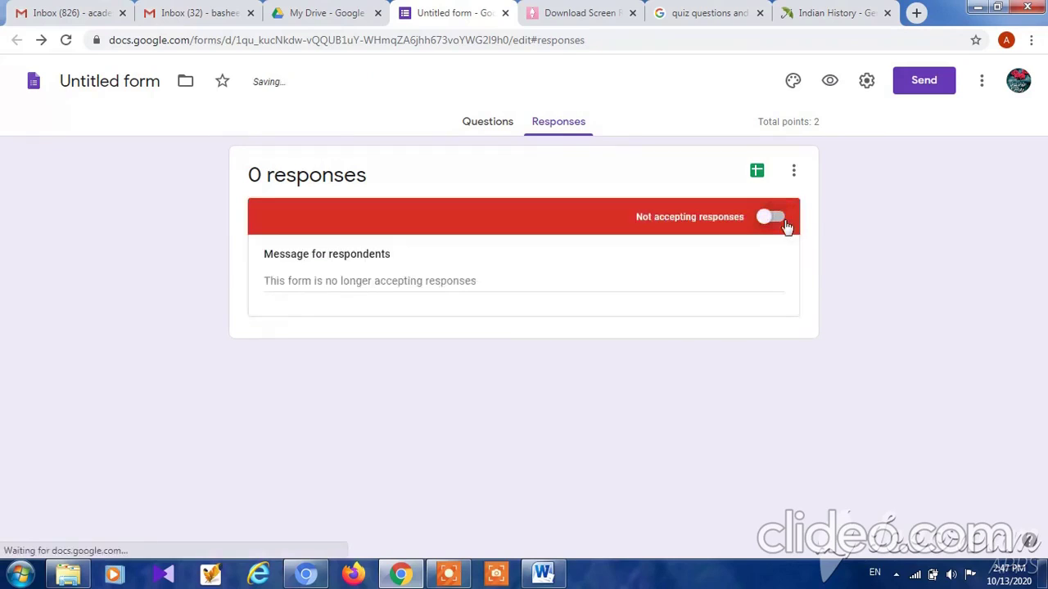
pyautogui.click(777, 221)
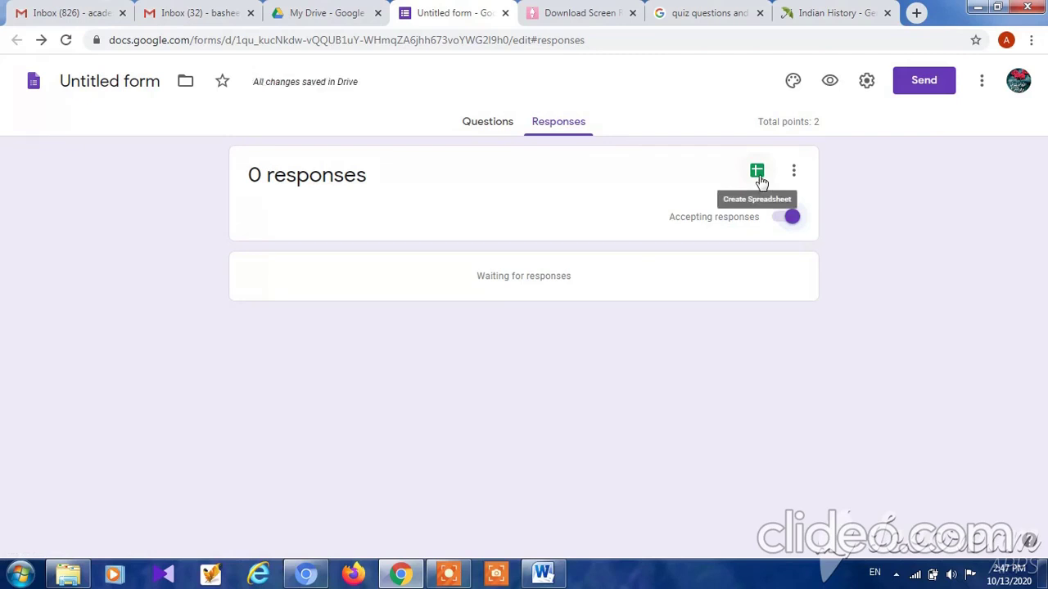
# Create a new spreadsheet named "ss" as the destination for the form's responses
pyautogui.click(757, 173)
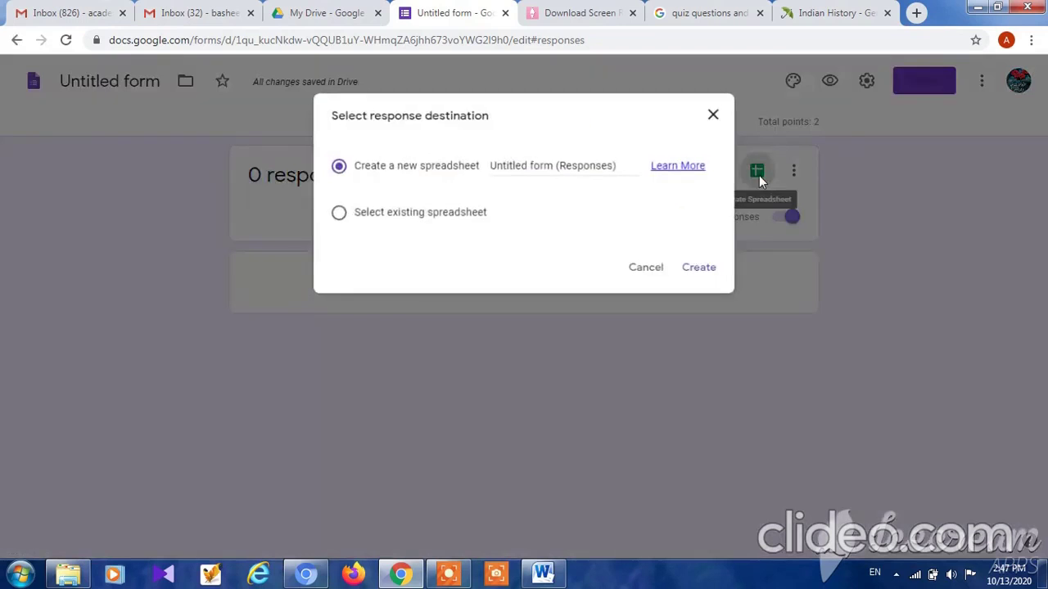
pyautogui.doubleClick(519, 168)
pyautogui.tripleClick(520, 168)
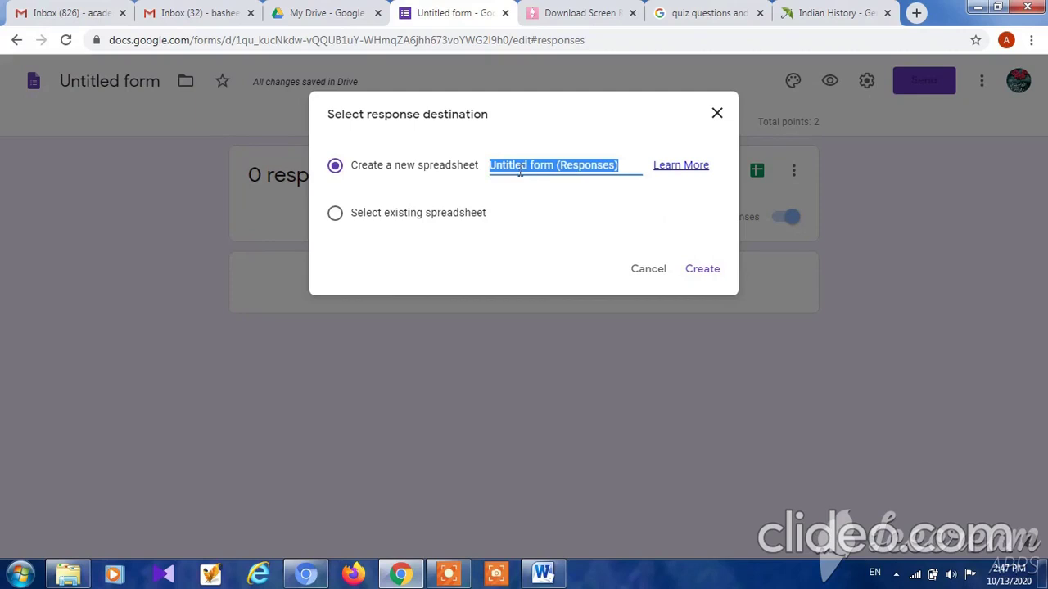
pyautogui.write('ss')
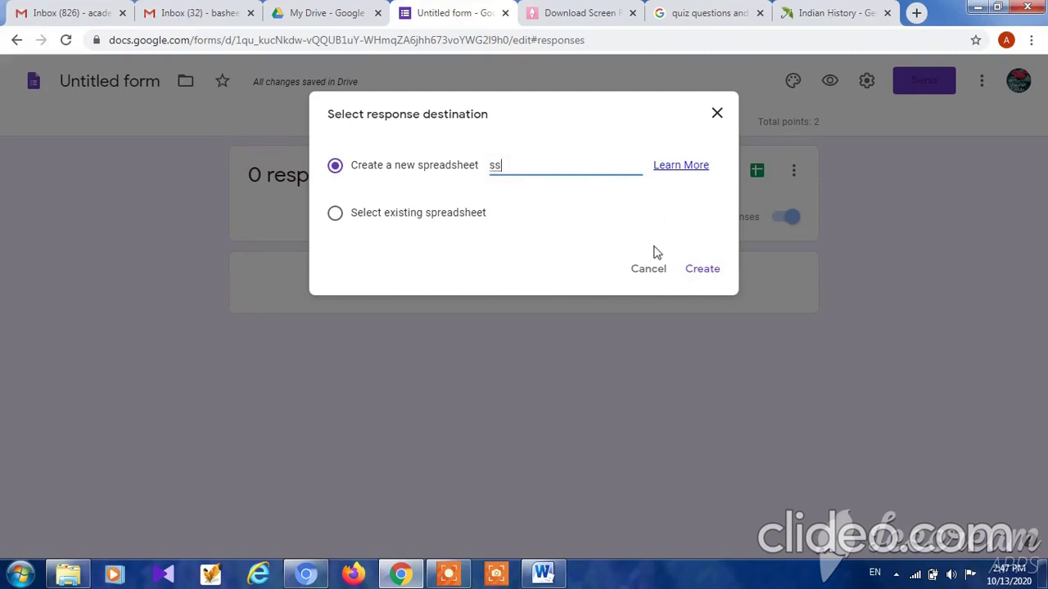
pyautogui.click(704, 275)
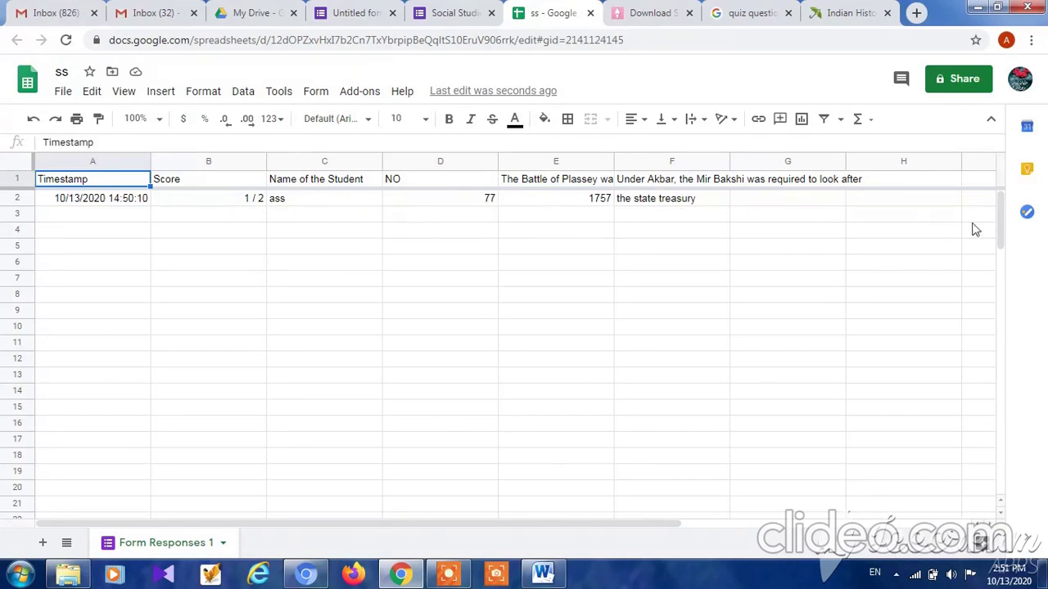
# Return to the quiz form's editor and copy its shortened sharing link
pyautogui.hotkey('ctrl', '4')
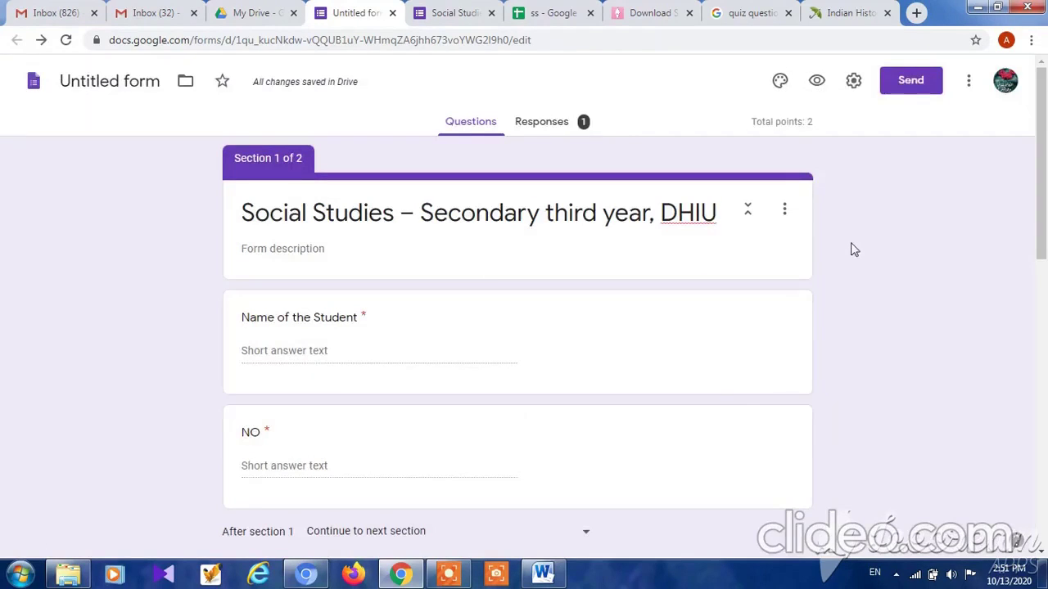
pyautogui.click(911, 90)
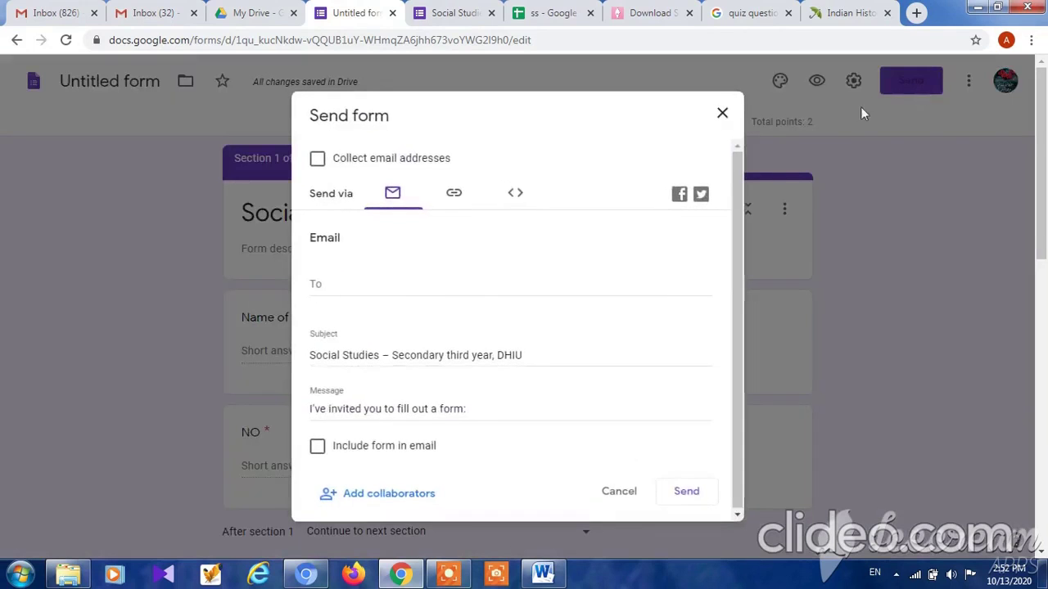
pyautogui.click(455, 194)
pyautogui.click(379, 304)
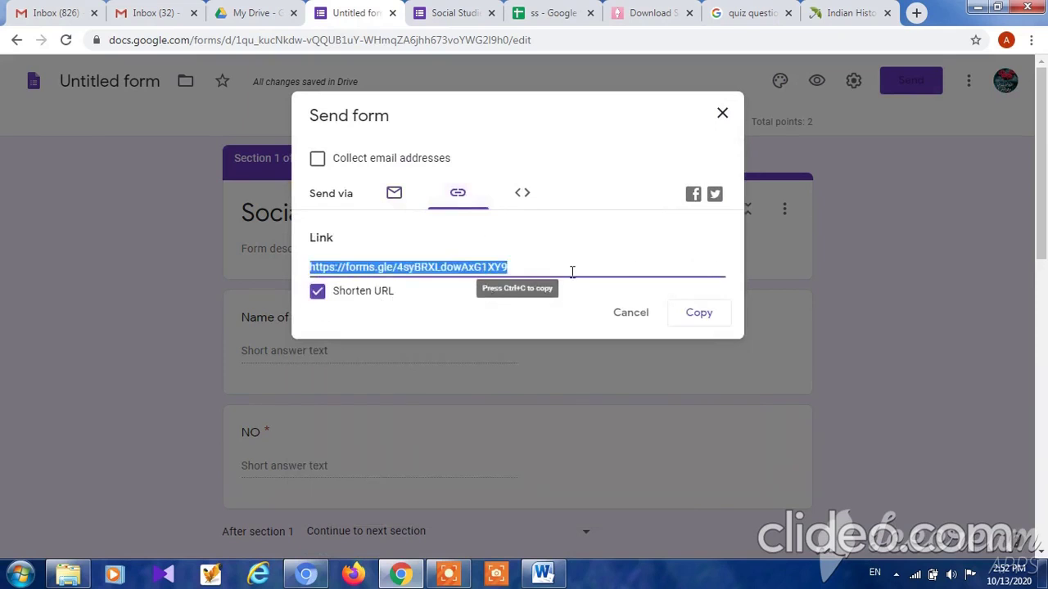
pyautogui.click(708, 324)
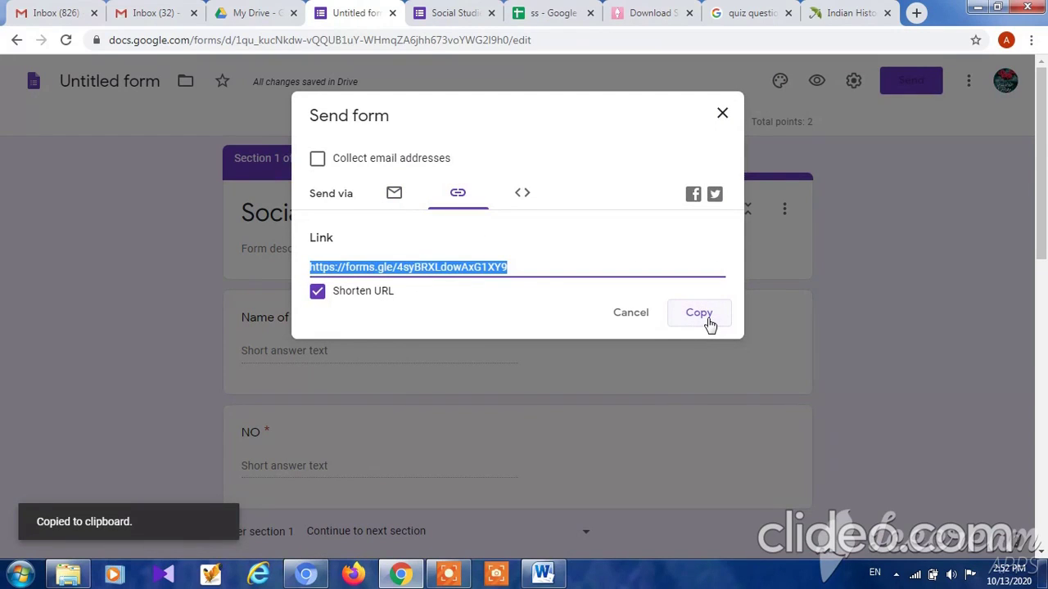